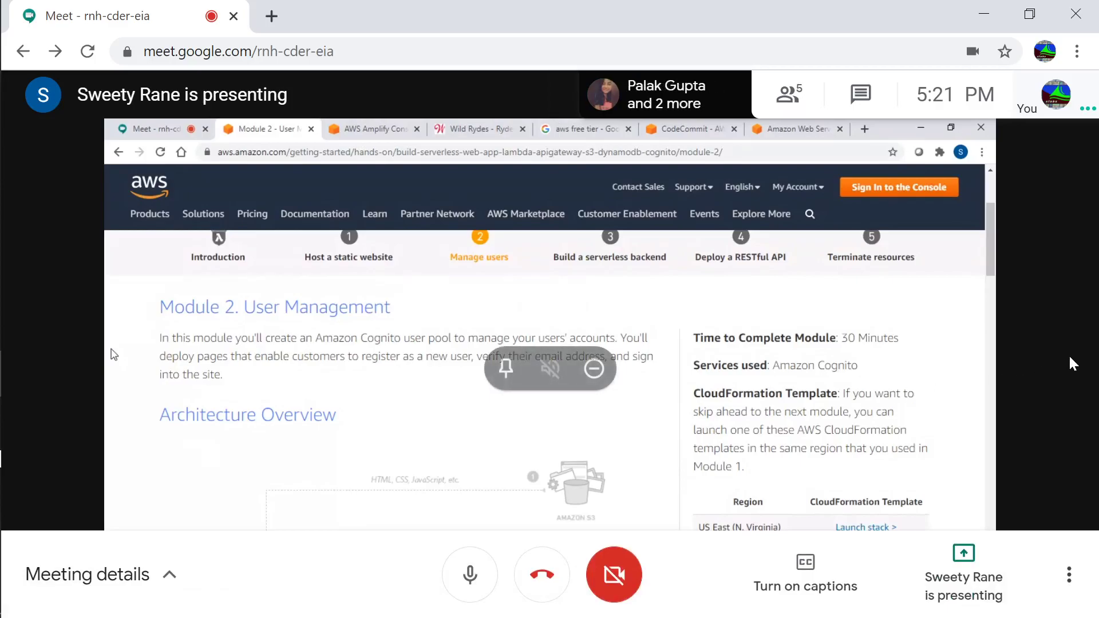
{"action": "key", "text": "alt+Tab"}
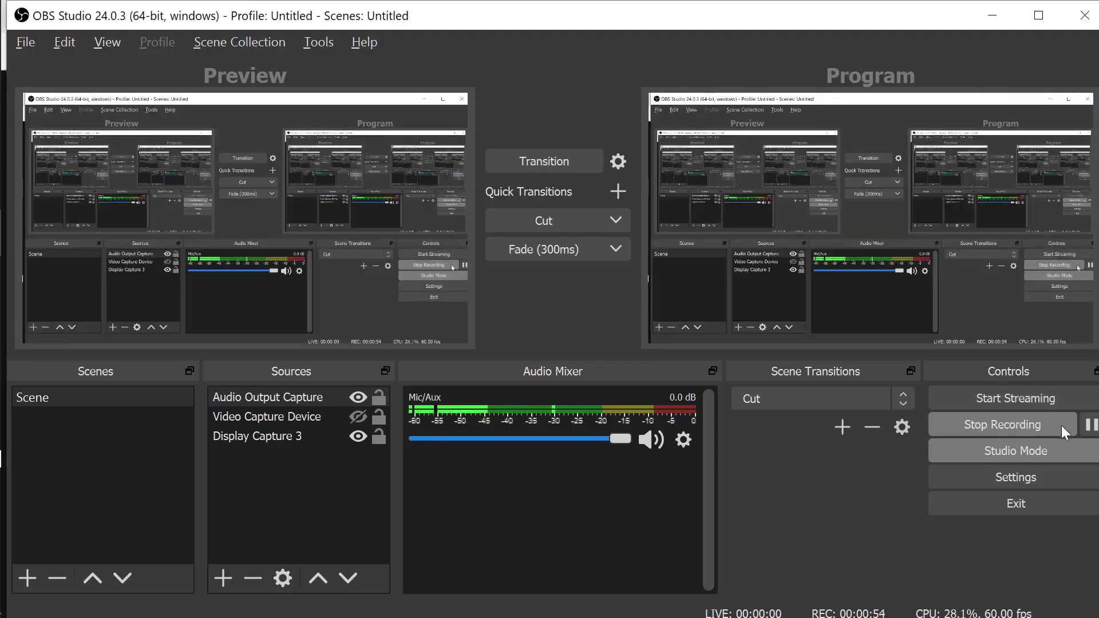
{"action": "key", "text": "alt+Tab"}
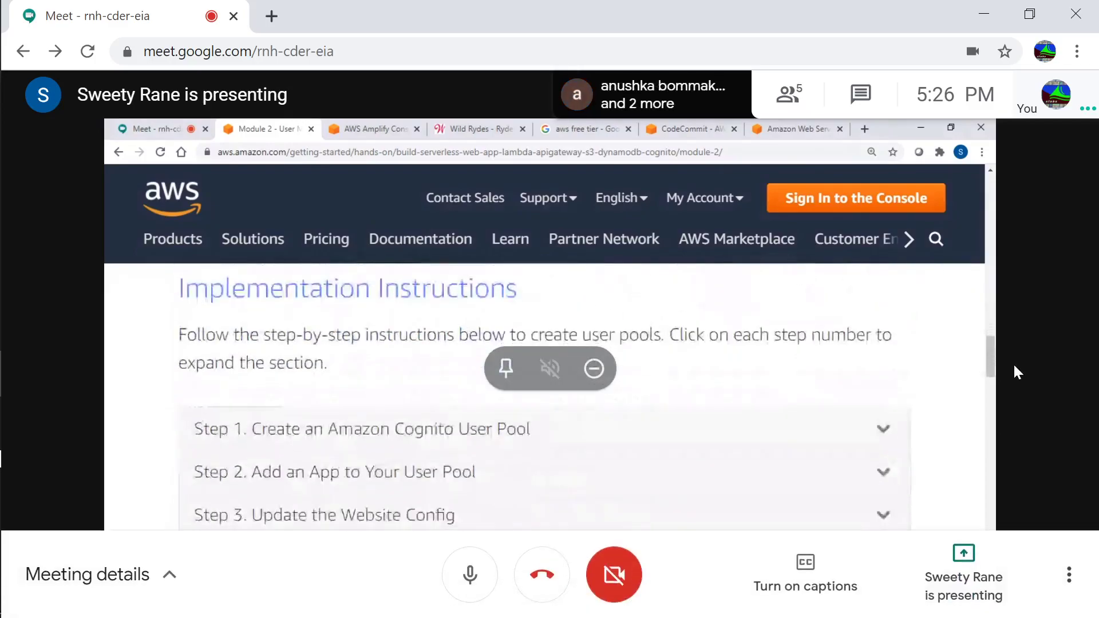
{"action": "key", "text": "alt+Tab"}
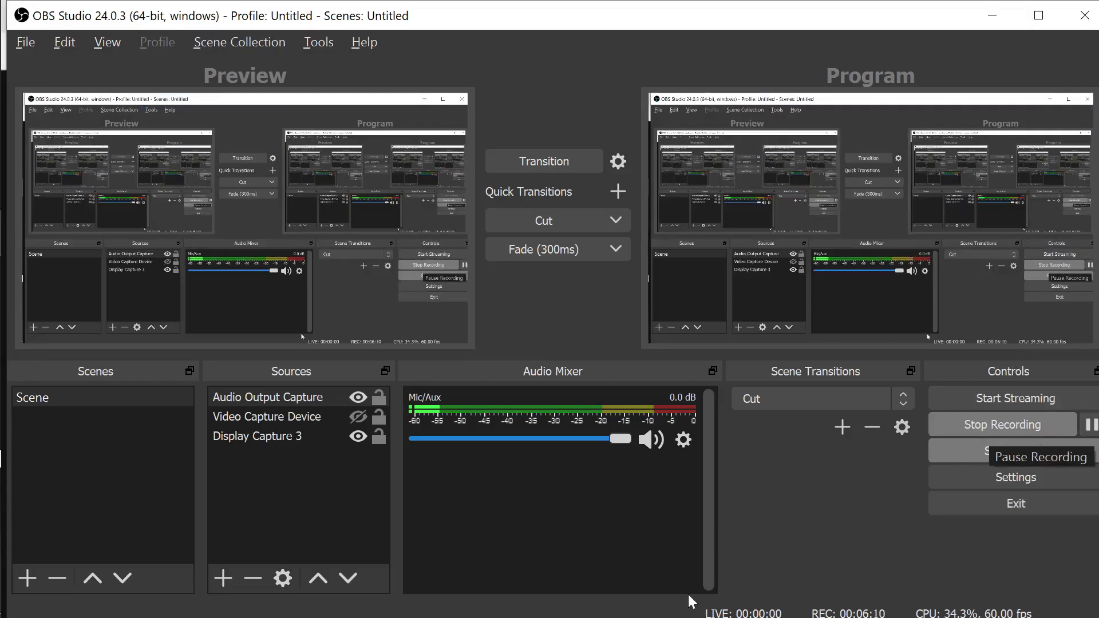
{"action": "key", "text": "alt+Tab"}
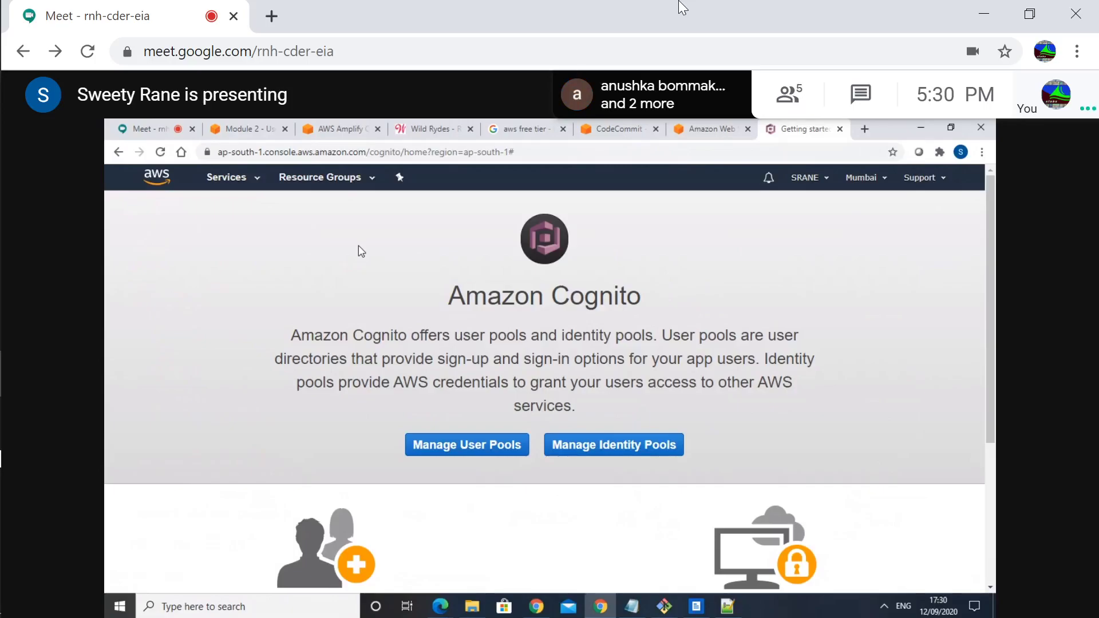
Open user pool management in the Amazon Cognito console.
{"action": "left_click", "coordinate": [447, 444]}
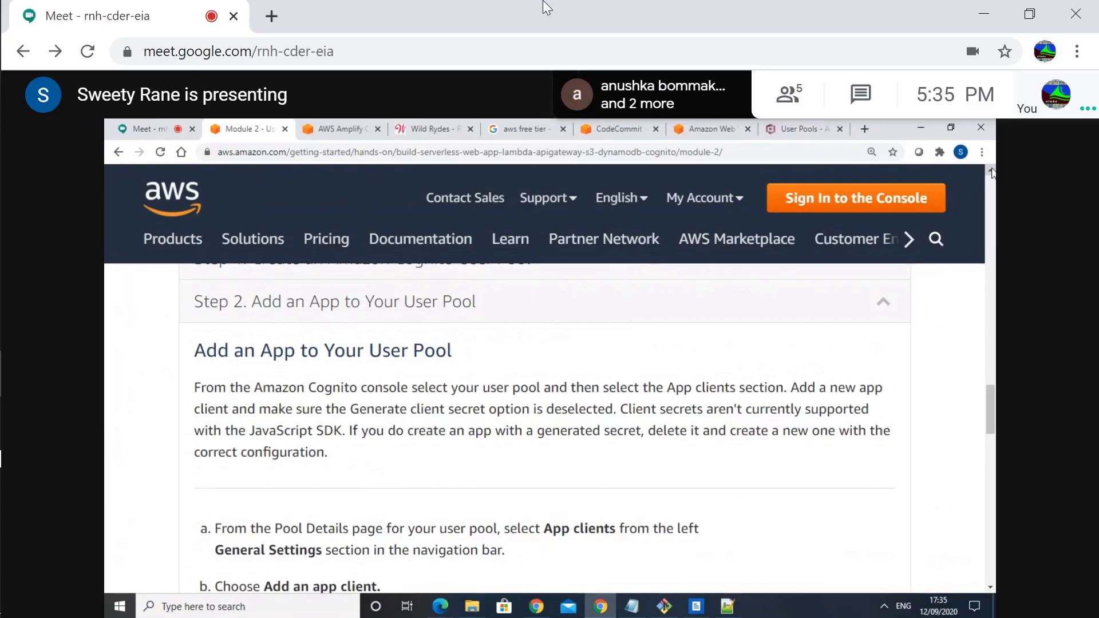
Mute the meeting microphone and turn it back on, repeating the toggle once more.
{"action": "mouse_move", "coordinate": [472, 577]}
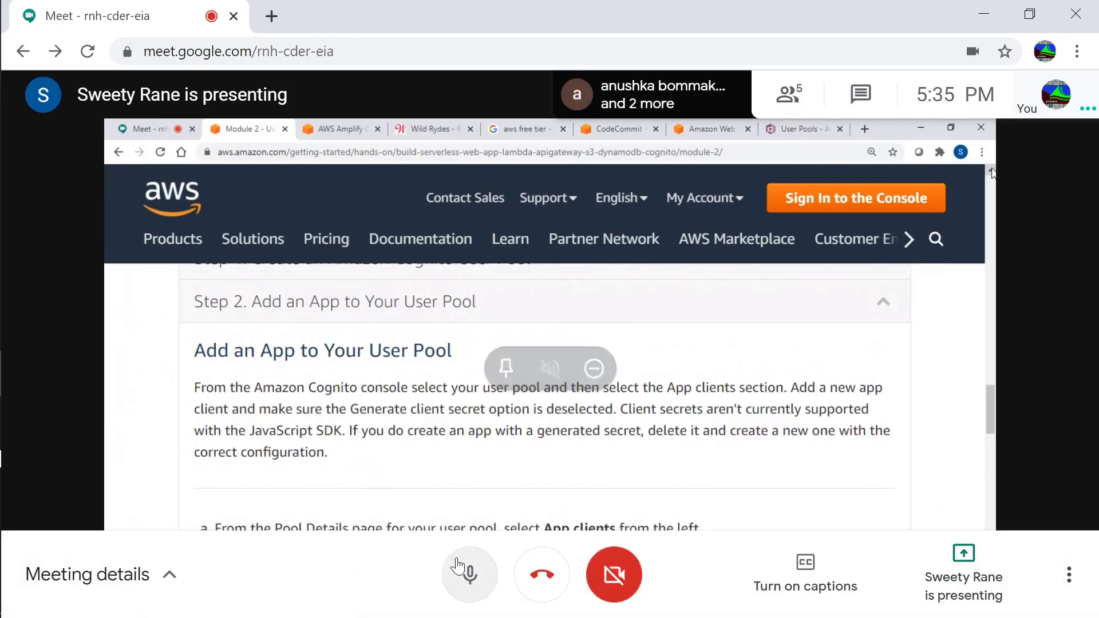
{"action": "left_click", "coordinate": [471, 575]}
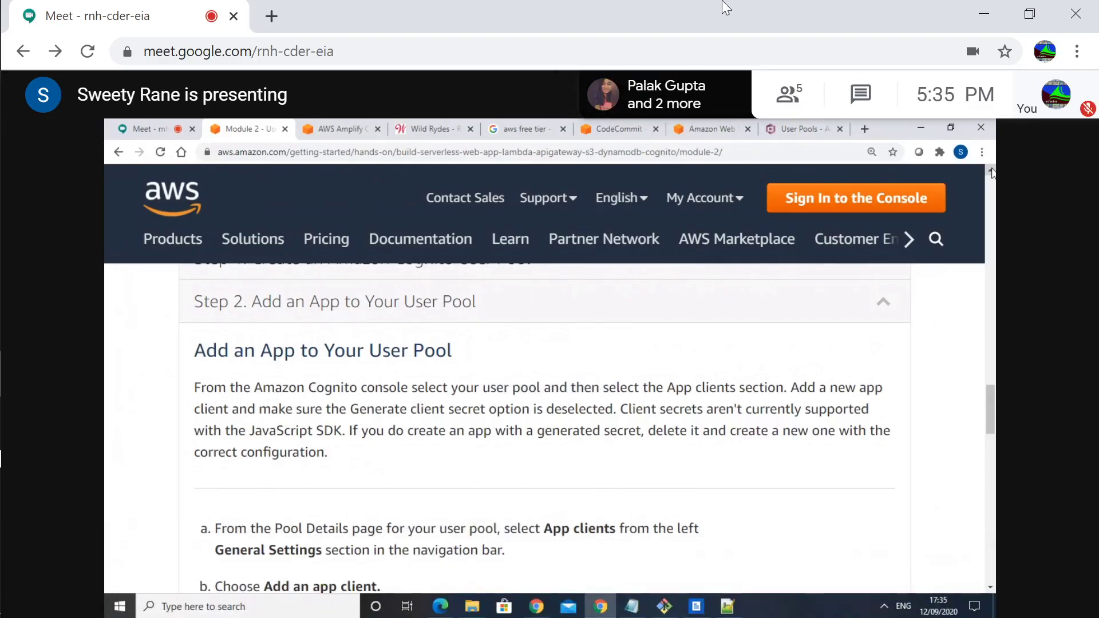
{"action": "left_click", "coordinate": [468, 578]}
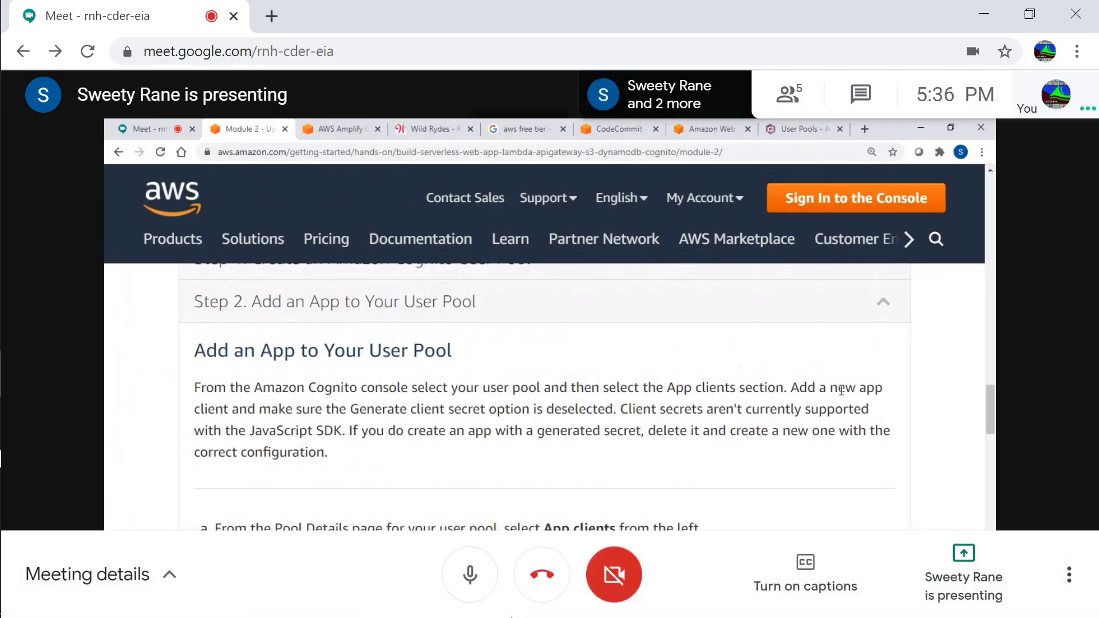
{"action": "left_click", "coordinate": [479, 596]}
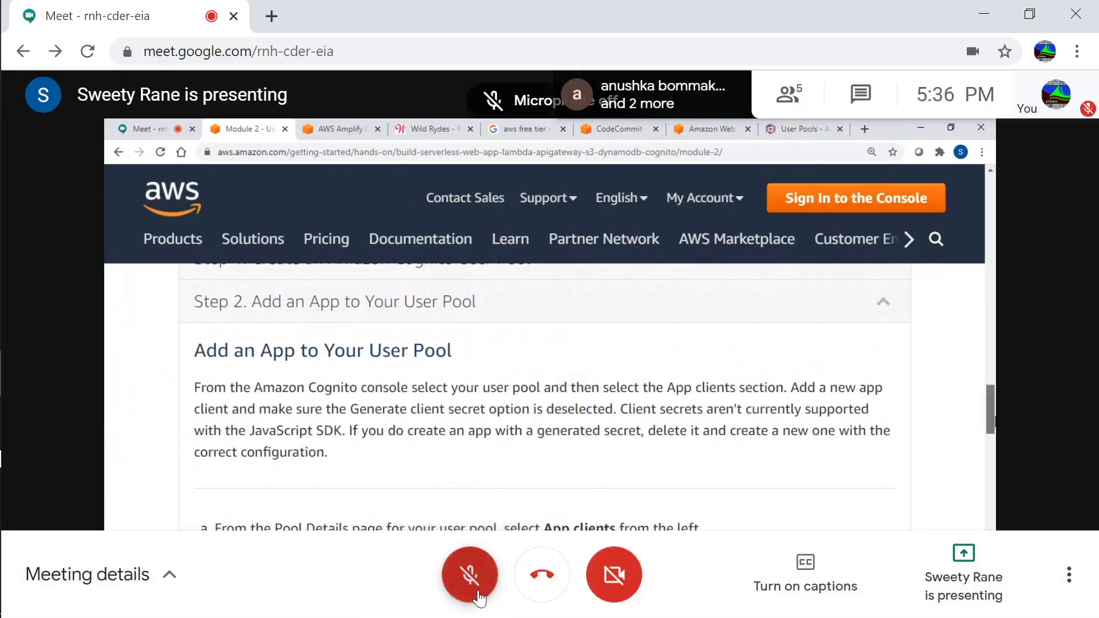
{"action": "left_click", "coordinate": [471, 590]}
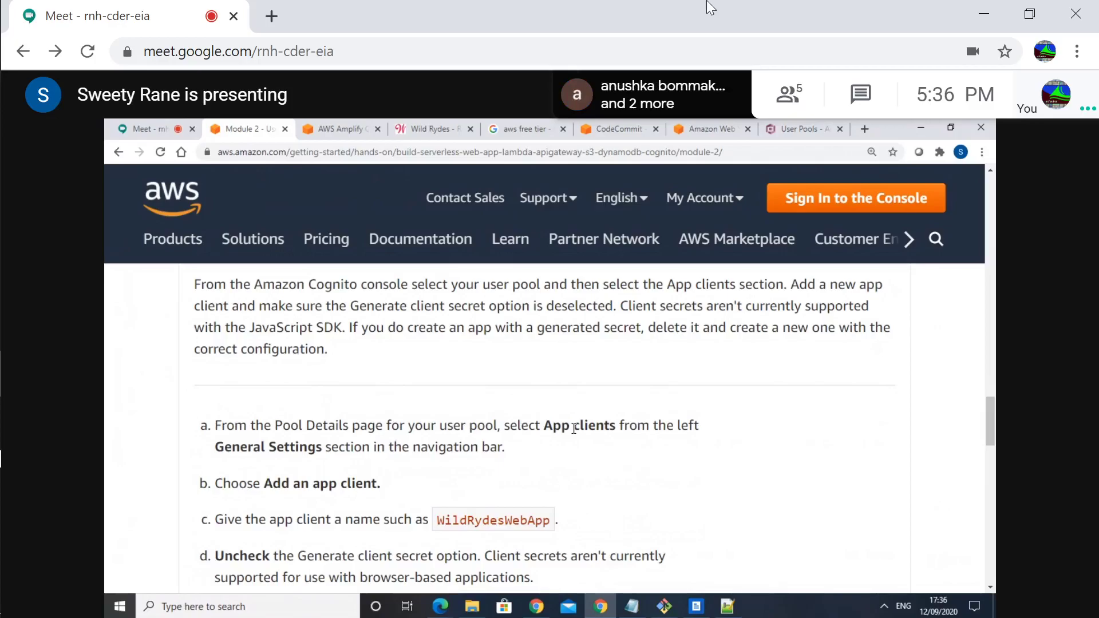
Switch to the AWS DOC notes in Notepad and add the line "COGNITO APP NAME =WildRydesWebApp" below the pool ARN.
{"action": "mouse_move", "coordinate": [701, 112]}
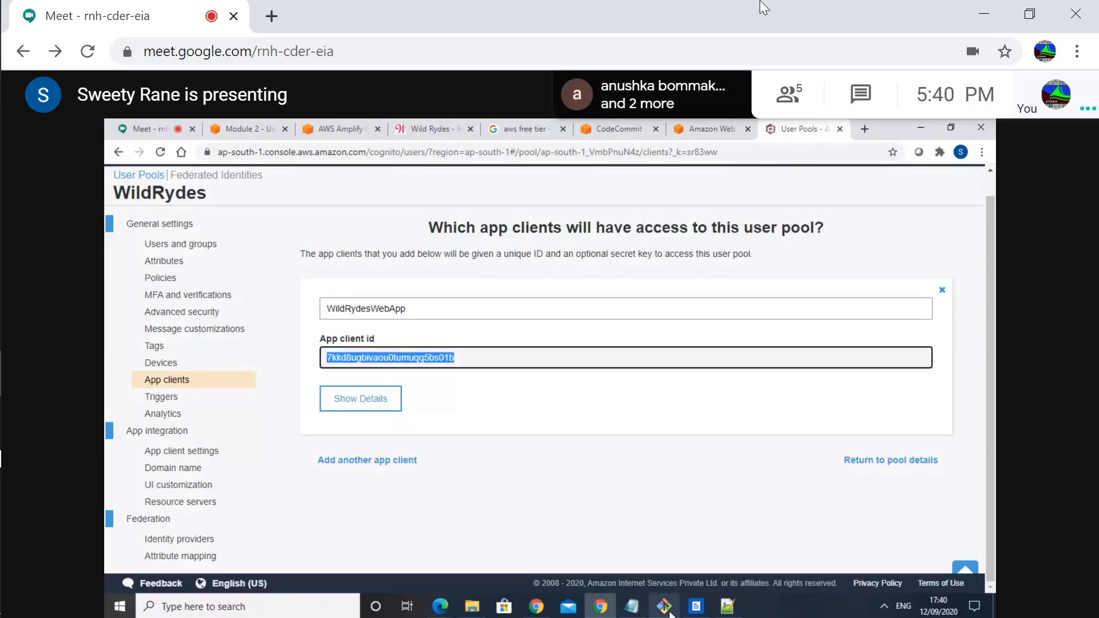
{"action": "left_click", "coordinate": [631, 607]}
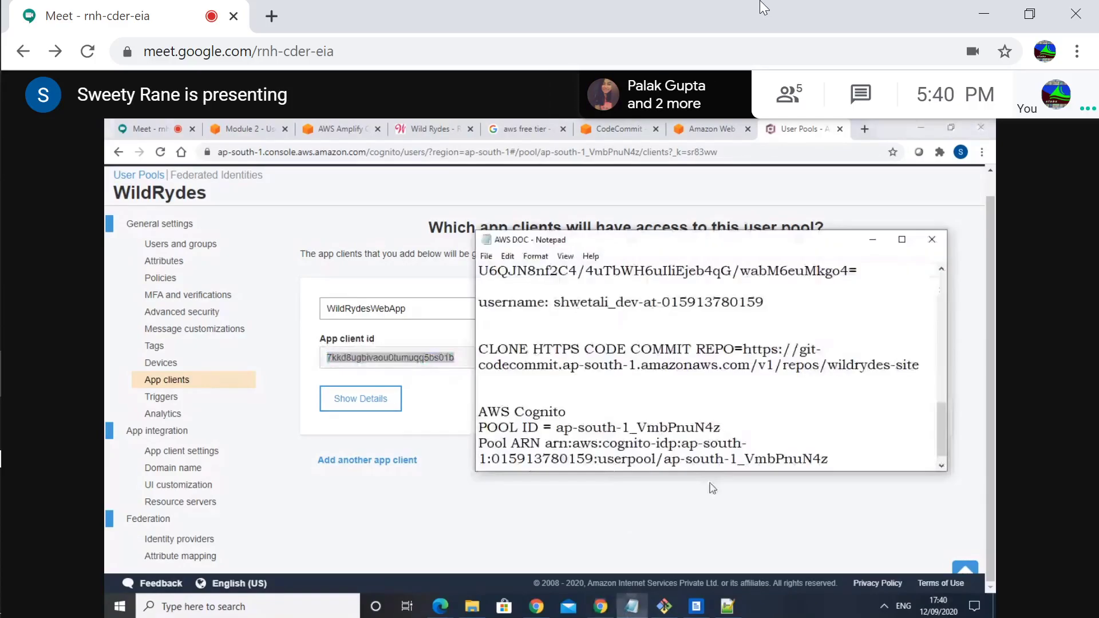
{"action": "scroll", "coordinate": [860, 460], "scroll_direction": "down", "scroll_amount": 1}
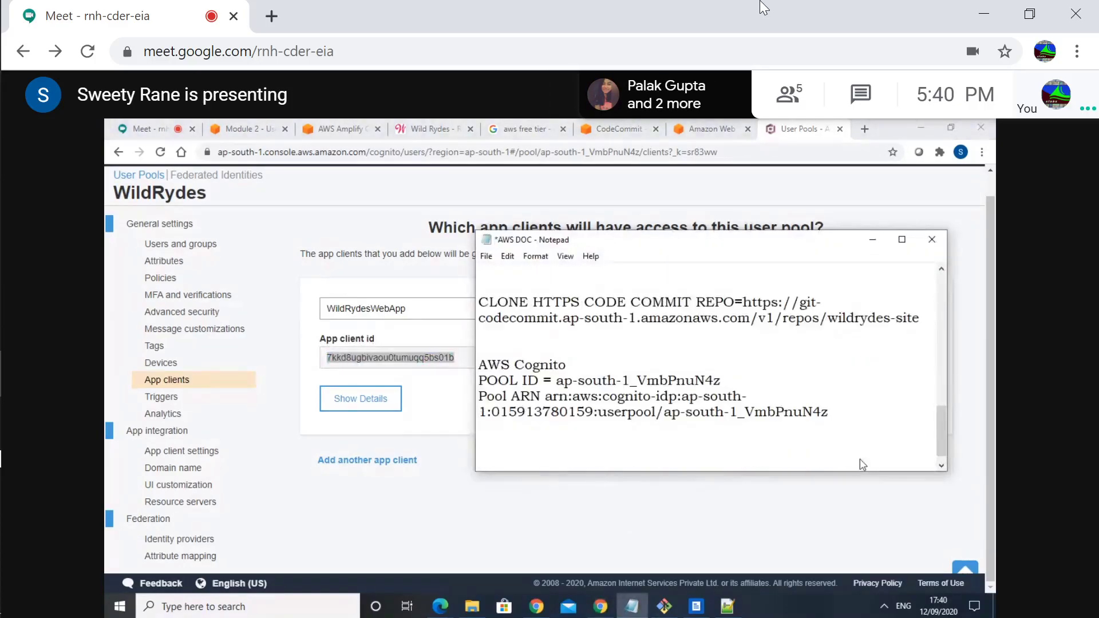
{"action": "key", "text": "BackSpace"}
{"action": "type", "text": "COGNI"}
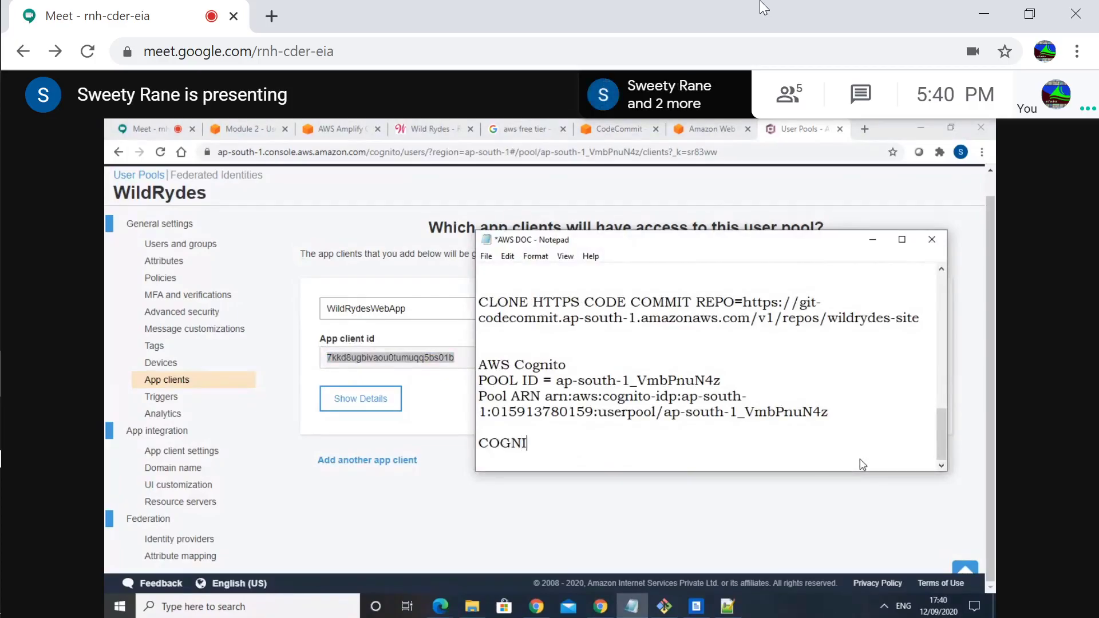
{"action": "type", "text": "TO APP NAME ="}
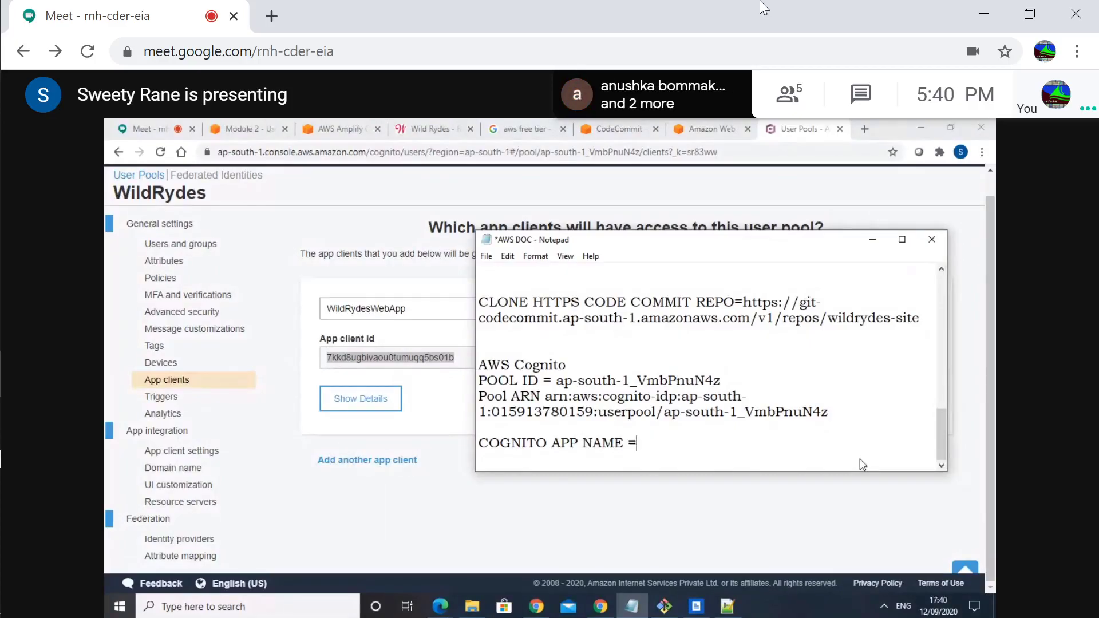
{"action": "type", "text": "Wild"}
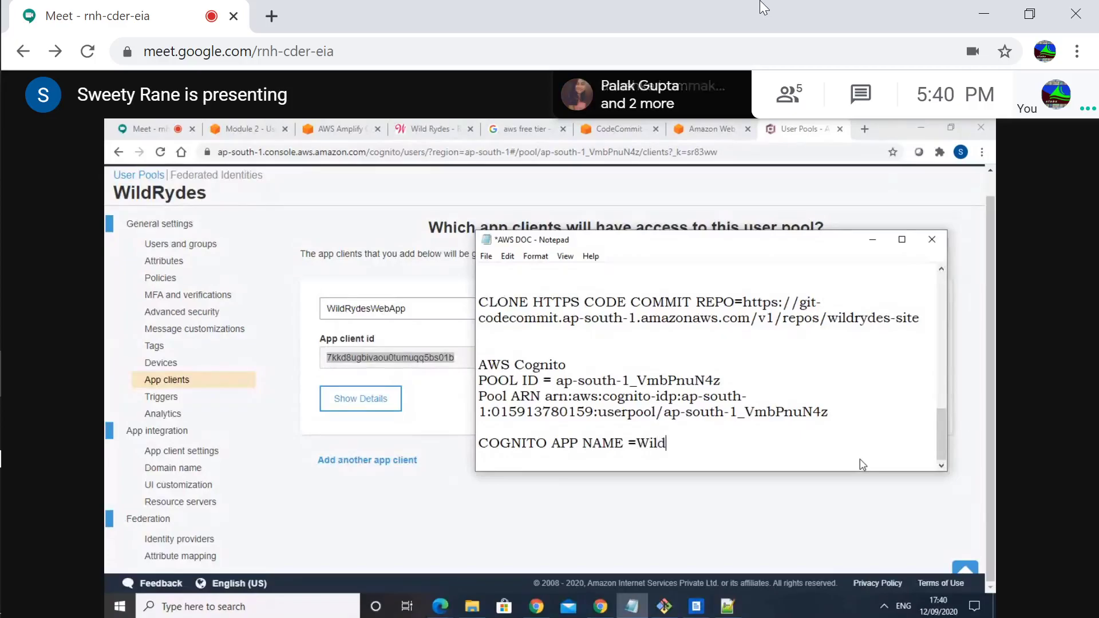
{"action": "type", "text": "Rydes"}
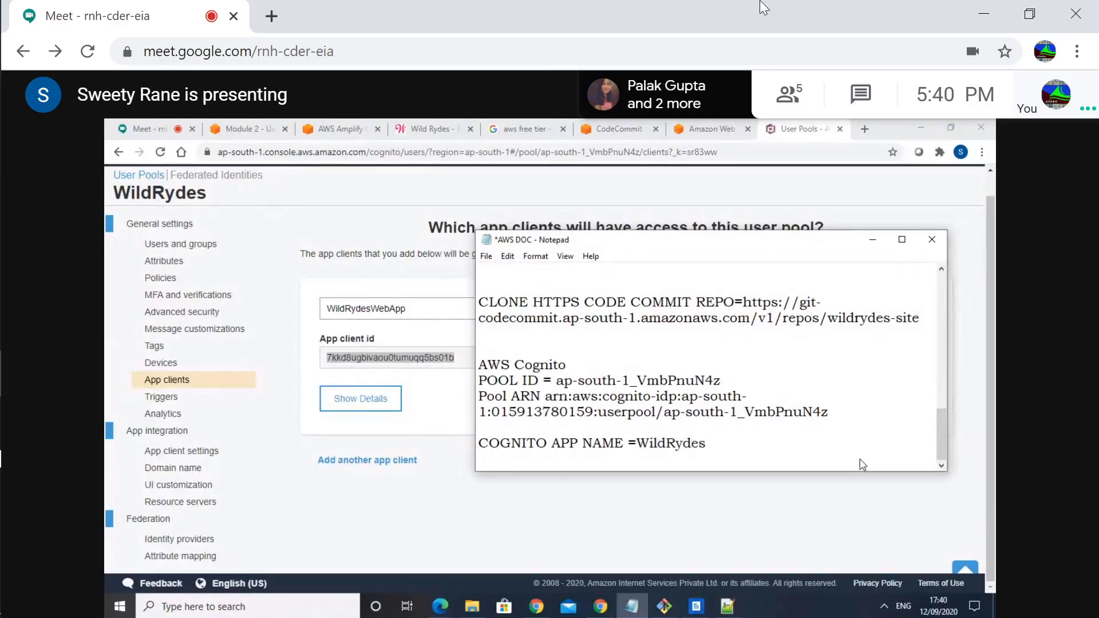
{"action": "type", "text": "We"}
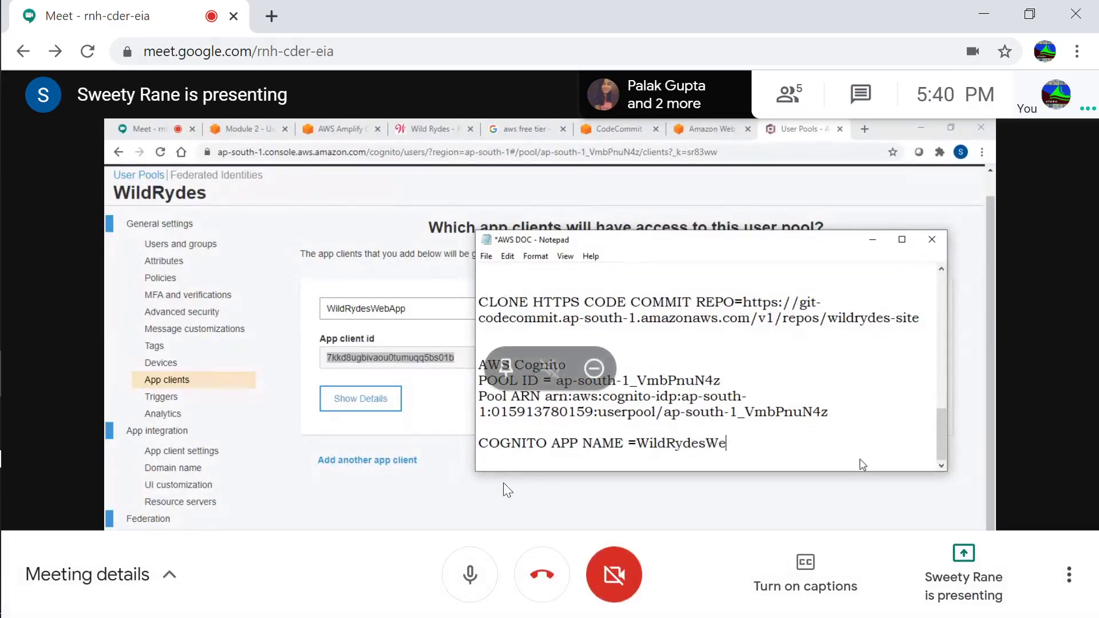
{"action": "type", "text": "bApp"}
{"action": "key", "text": "Return"}
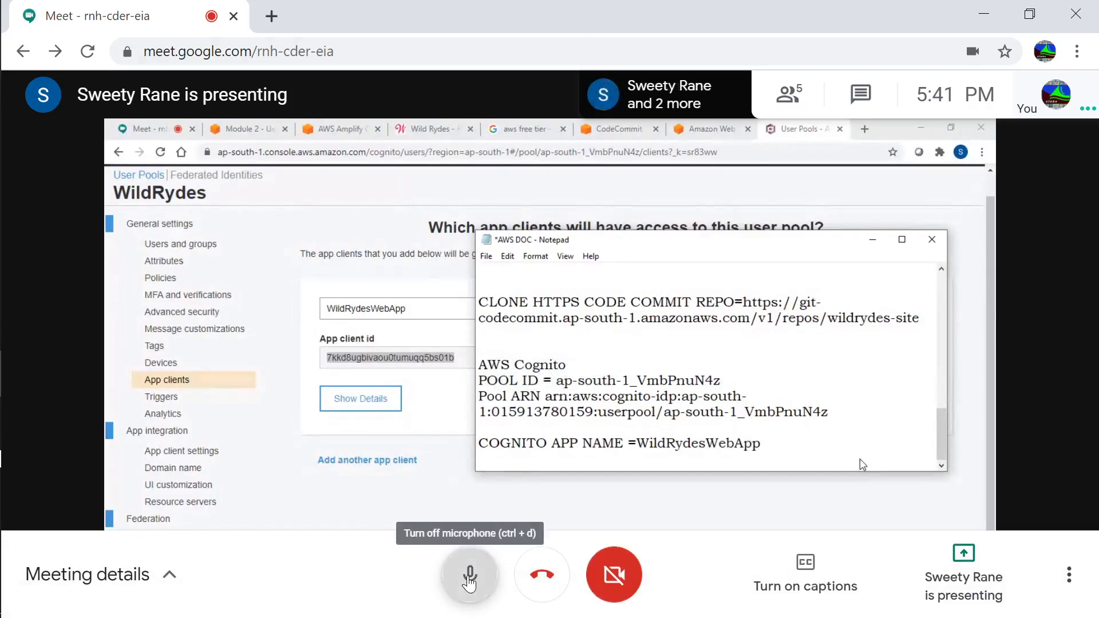
Add a "COGNITO APP CLIENT =" line with the copied app client ID below the app name, and save the notes.
{"action": "left_click", "coordinate": [470, 575]}
{"action": "type", "text": "C"}
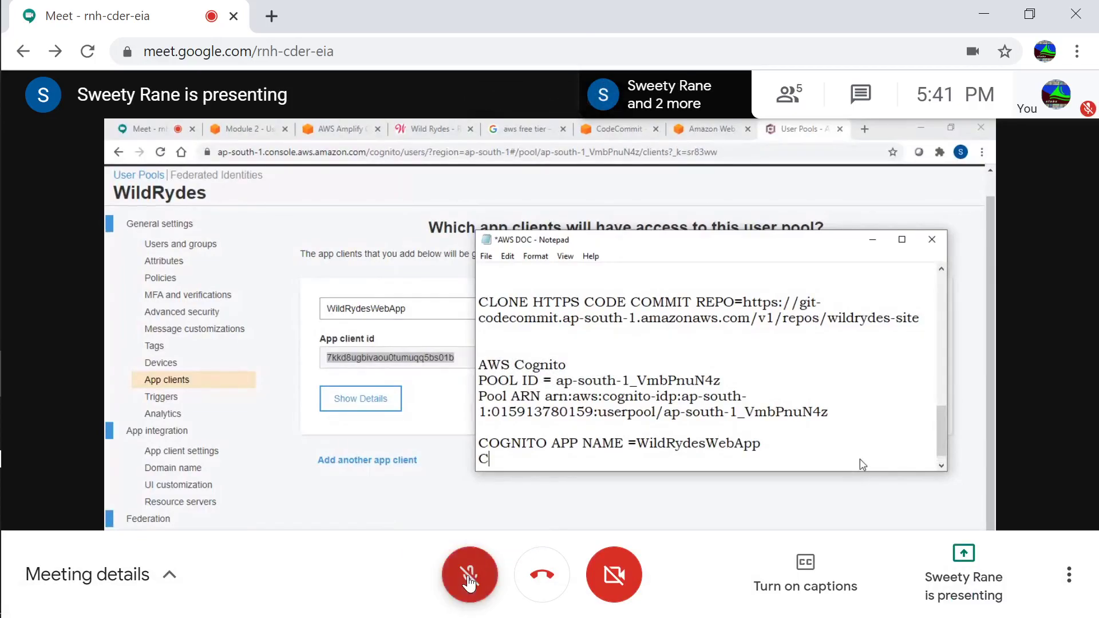
{"action": "type", "text": "OGNI"}
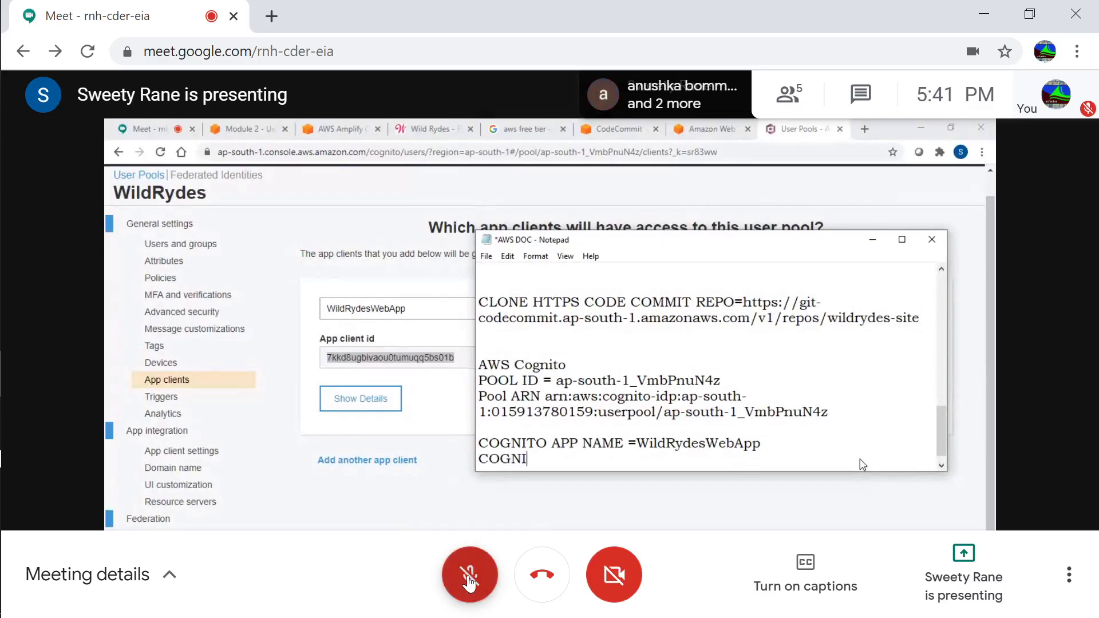
{"action": "type", "text": "TO APP CLIENT ="}
{"action": "type", "text": "7kkd8ugbivaou0tumuqq5bs01b"}
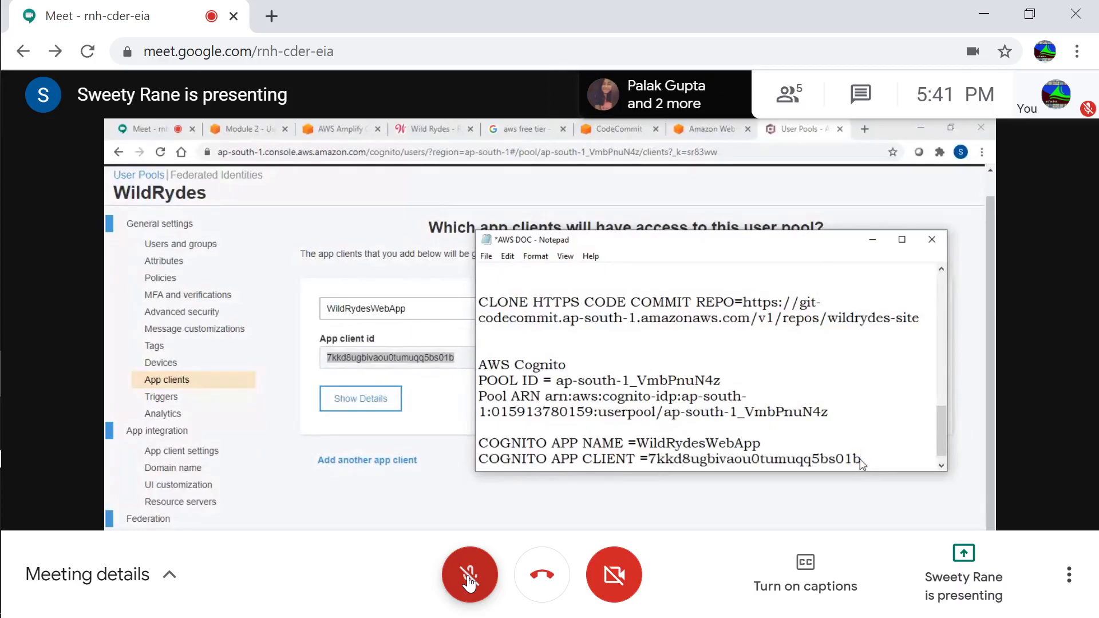
{"action": "left_click", "coordinate": [469, 580]}
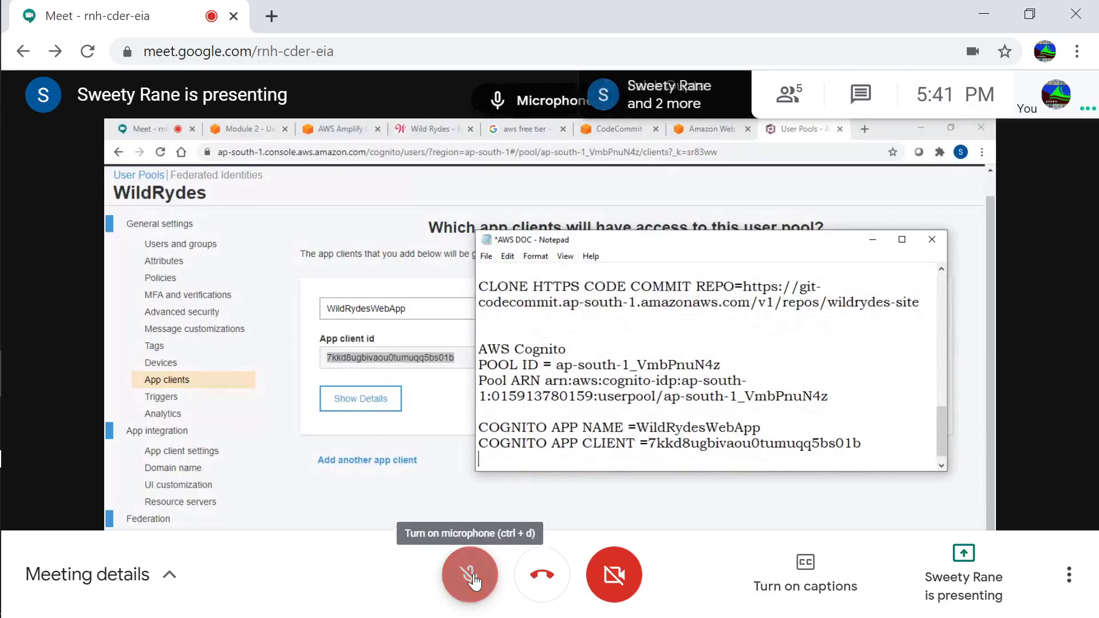
{"action": "key", "text": "ctrl+s"}
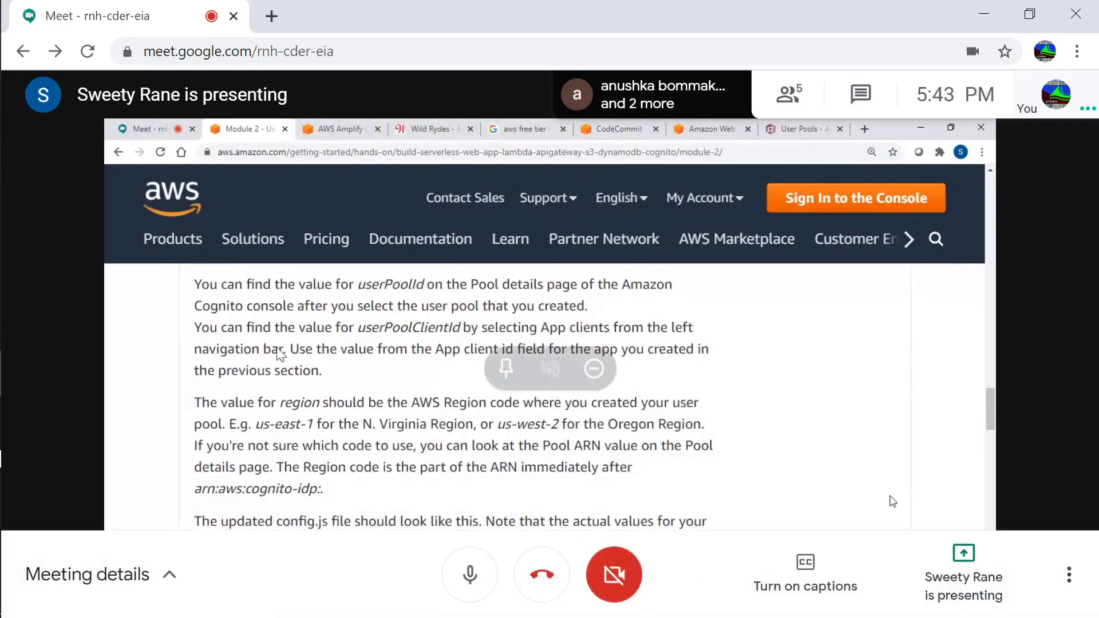
Turn the meeting microphone off and on again.
{"action": "left_click", "coordinate": [463, 573]}
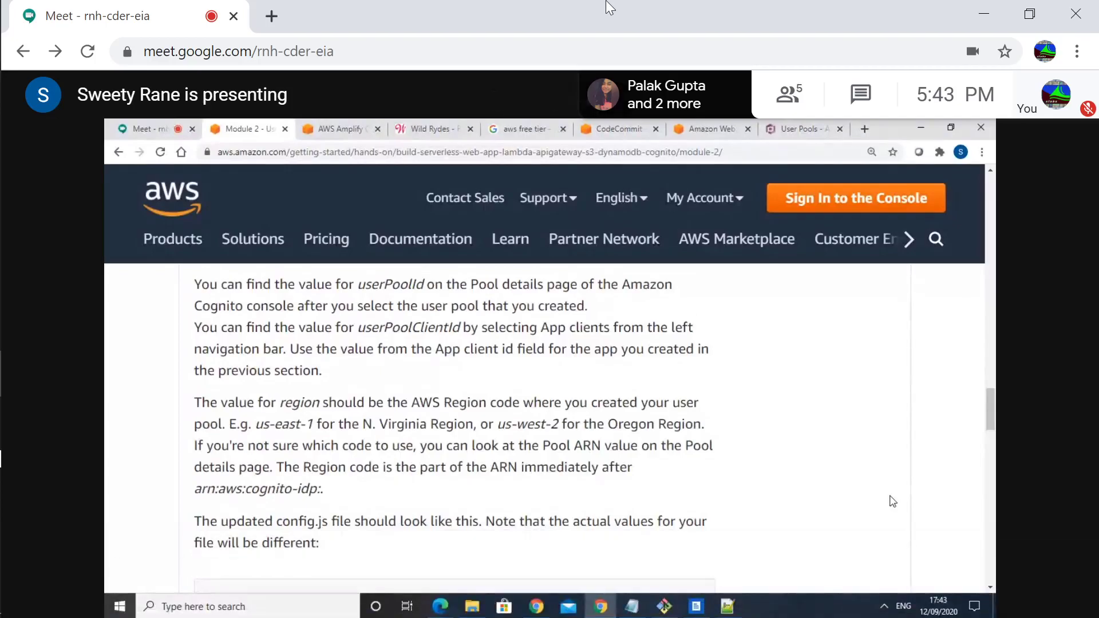
{"action": "left_click", "coordinate": [469, 576]}
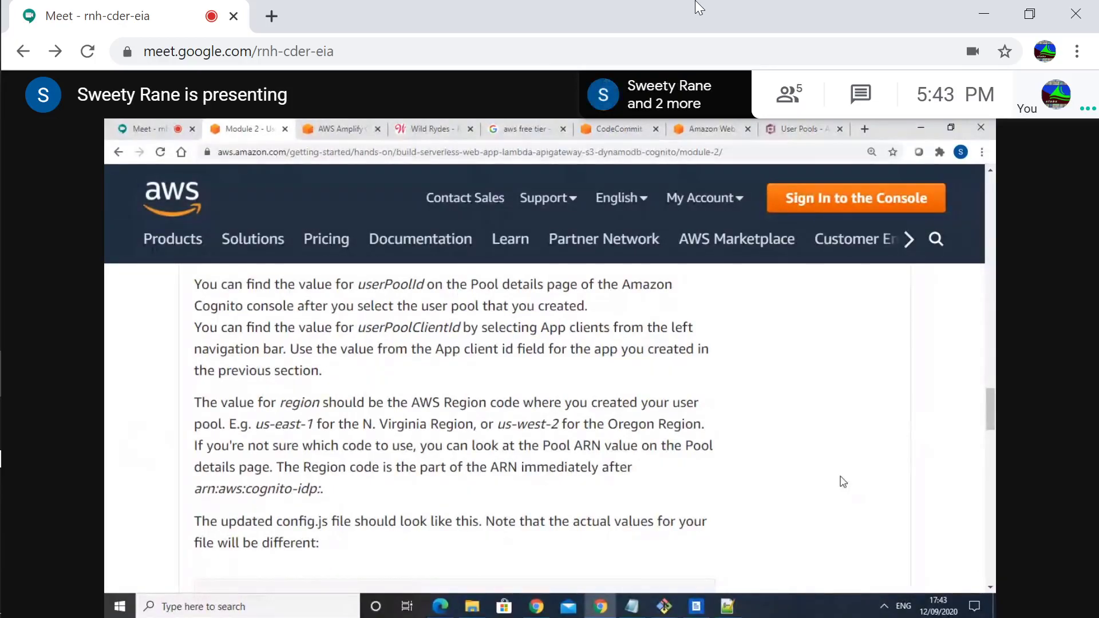
{"action": "mouse_move", "coordinate": [474, 418]}
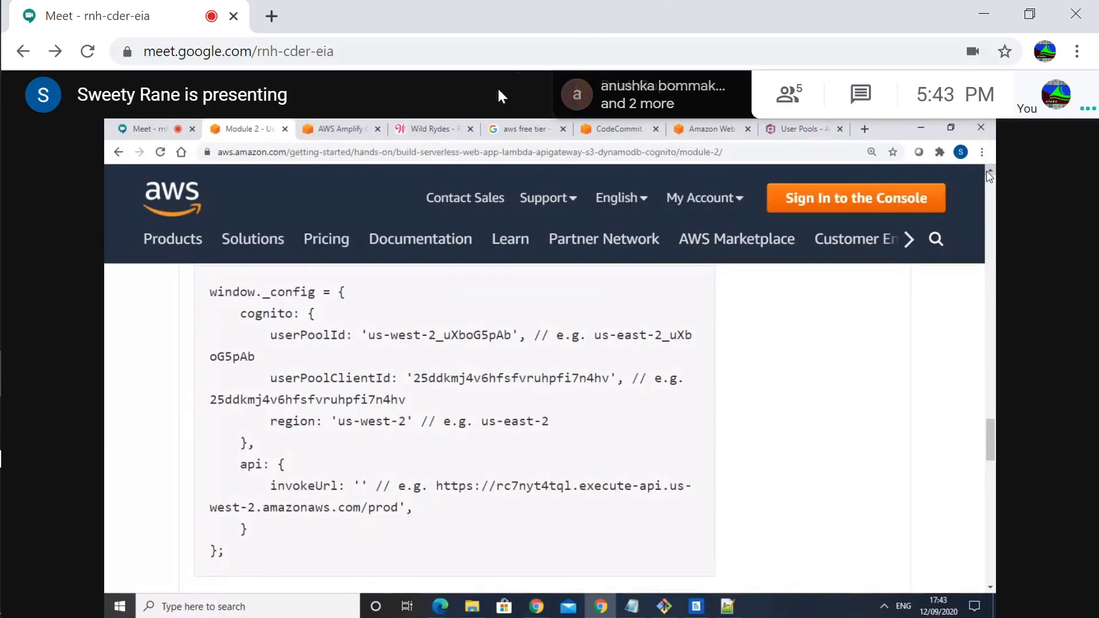
{"action": "mouse_move", "coordinate": [346, 355]}
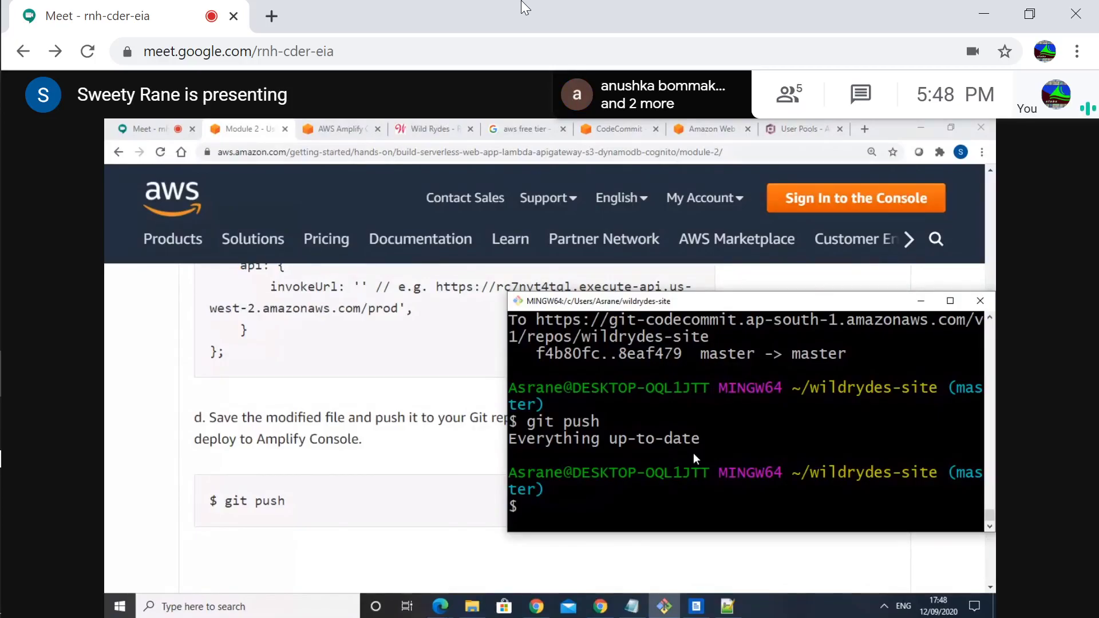
Try to stage all changes in the wildrydes-site repository by running "git add." in Git Bash, and leave the terminal.
{"action": "type", "text": "git commit -m \"updated title\""}
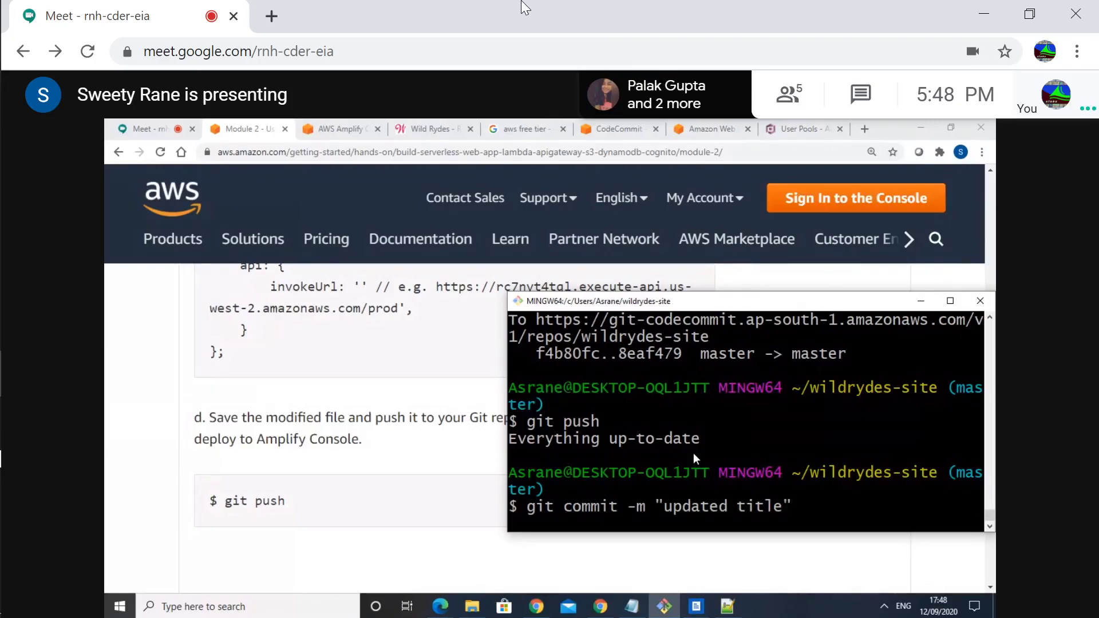
{"action": "key", "text": "Up"}
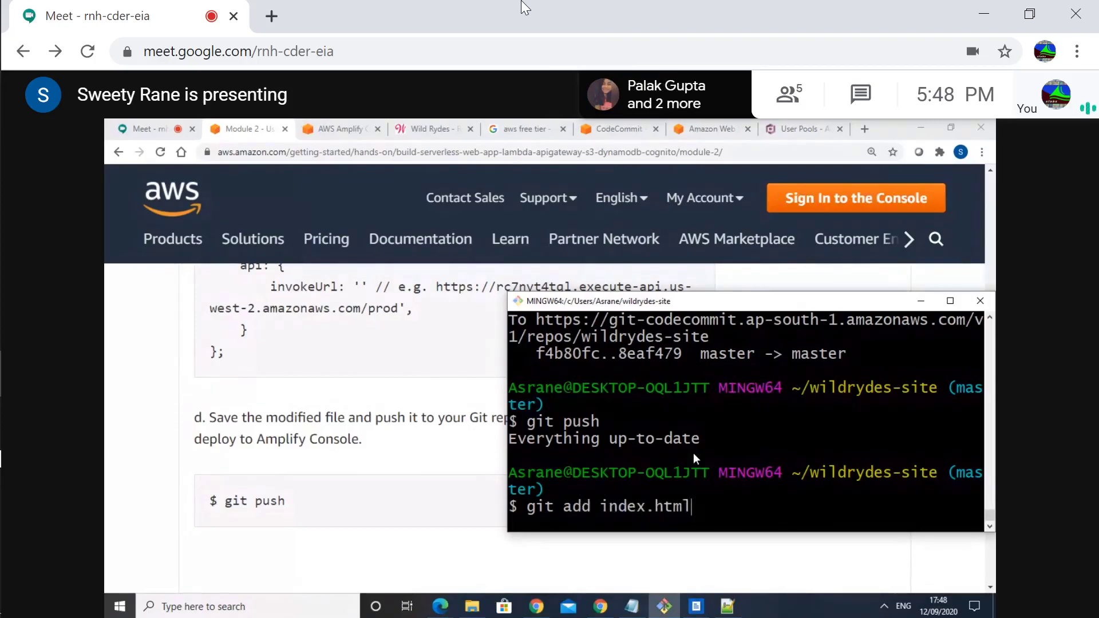
{"action": "key", "text": "BackSpace"}
{"action": "key", "text": "BackSpace"}
{"action": "key", "text": "BackSpace"}
{"action": "key", "text": "BackSpace"}
{"action": "key", "text": "BackSpace"}
{"action": "key", "text": "BackSpace"}
{"action": "key", "text": "BackSpace"}
{"action": "key", "text": "BackSpace"}
{"action": "key", "text": "BackSpace"}
{"action": "key", "text": "BackSpace"}
{"action": "key", "text": "BackSpace"}
{"action": "type", "text": "."}
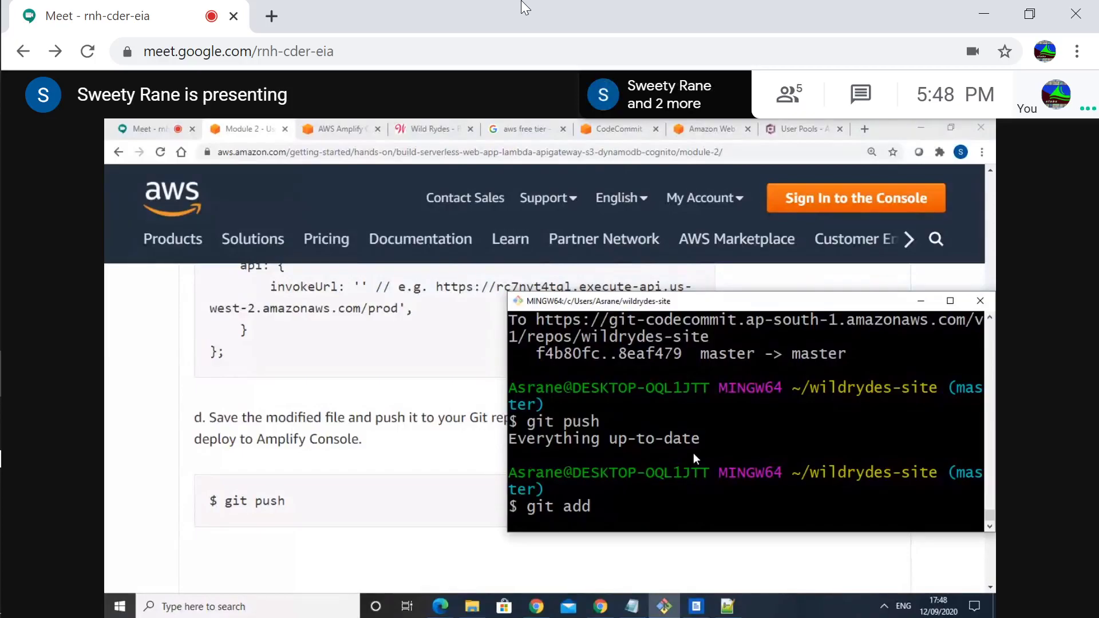
{"action": "key", "text": "Return"}
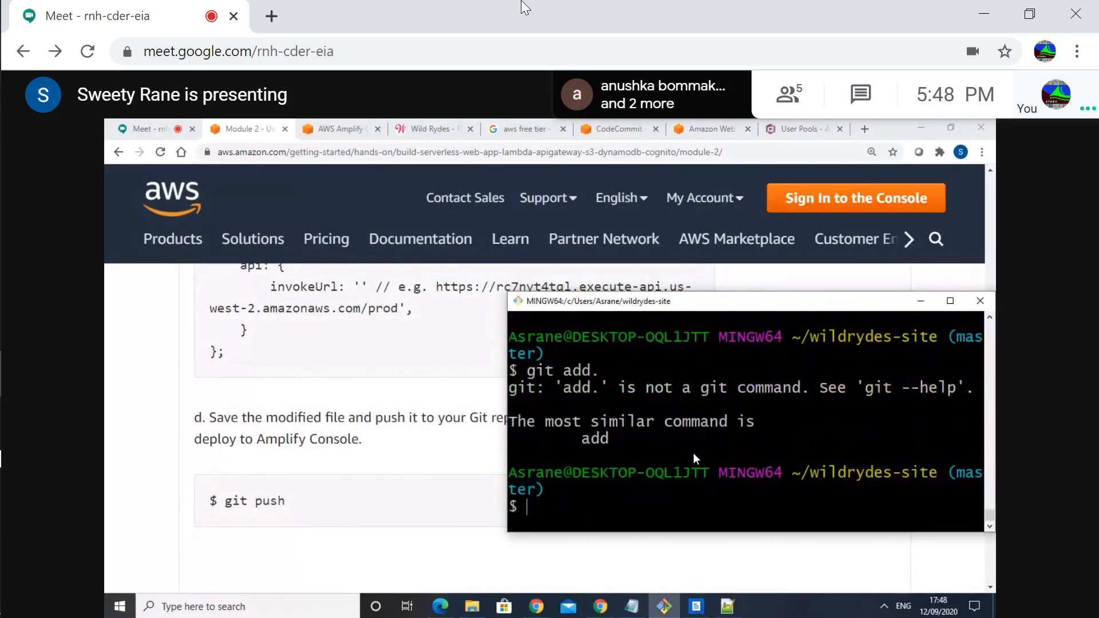
{"action": "key", "text": "ctrl+d"}
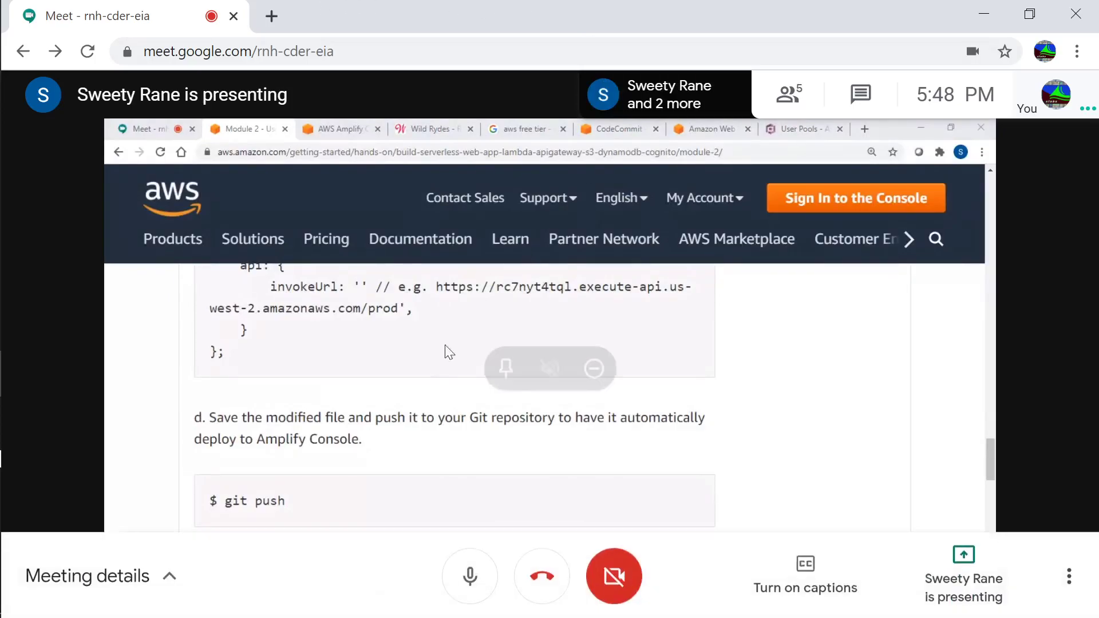
{"action": "left_click", "coordinate": [470, 574]}
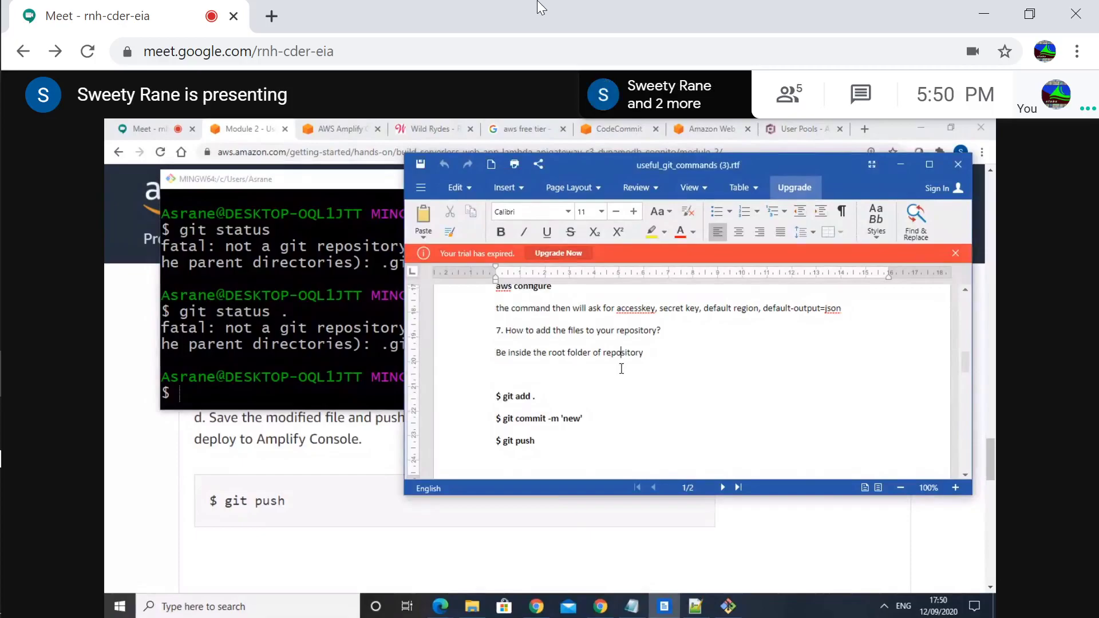
{"action": "mouse_move", "coordinate": [302, 257]}
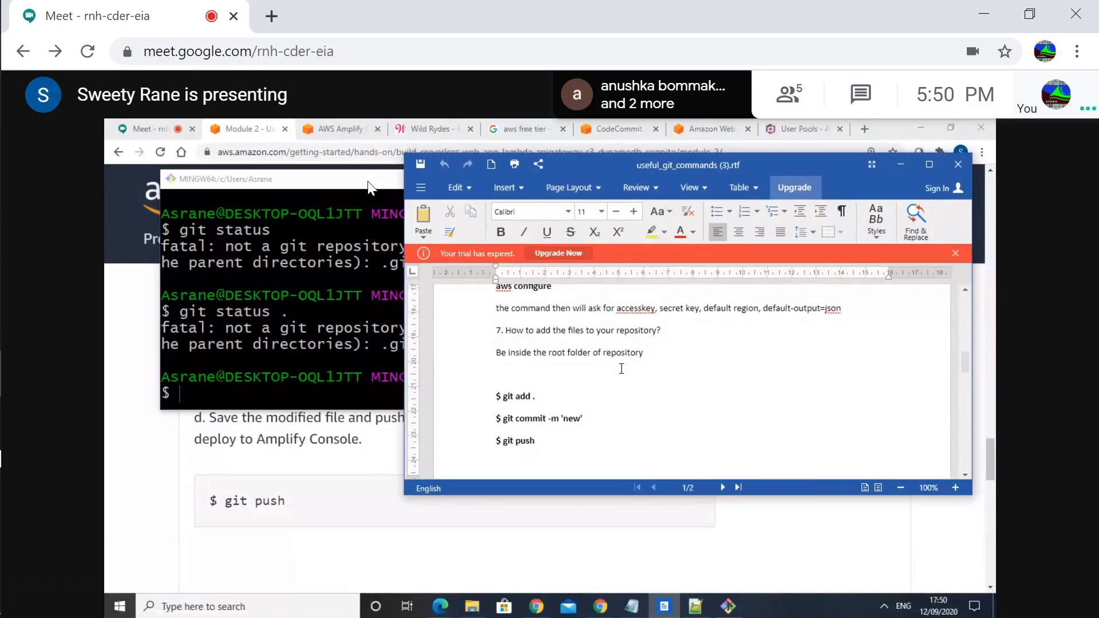
{"action": "type", "text": "cd"}
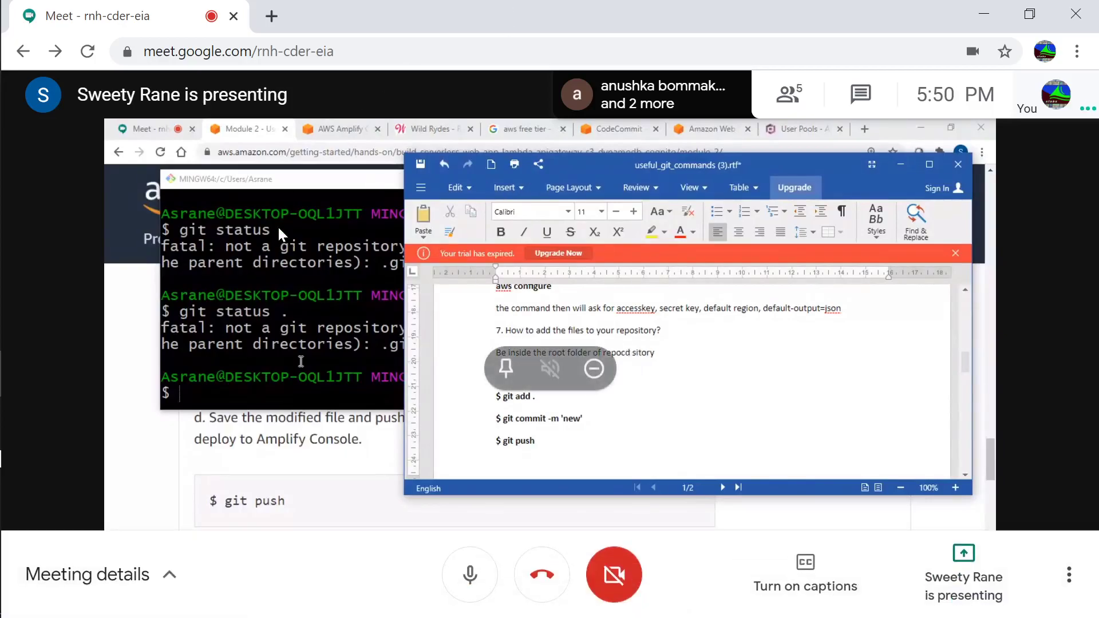
{"action": "left_click", "coordinate": [310, 401]}
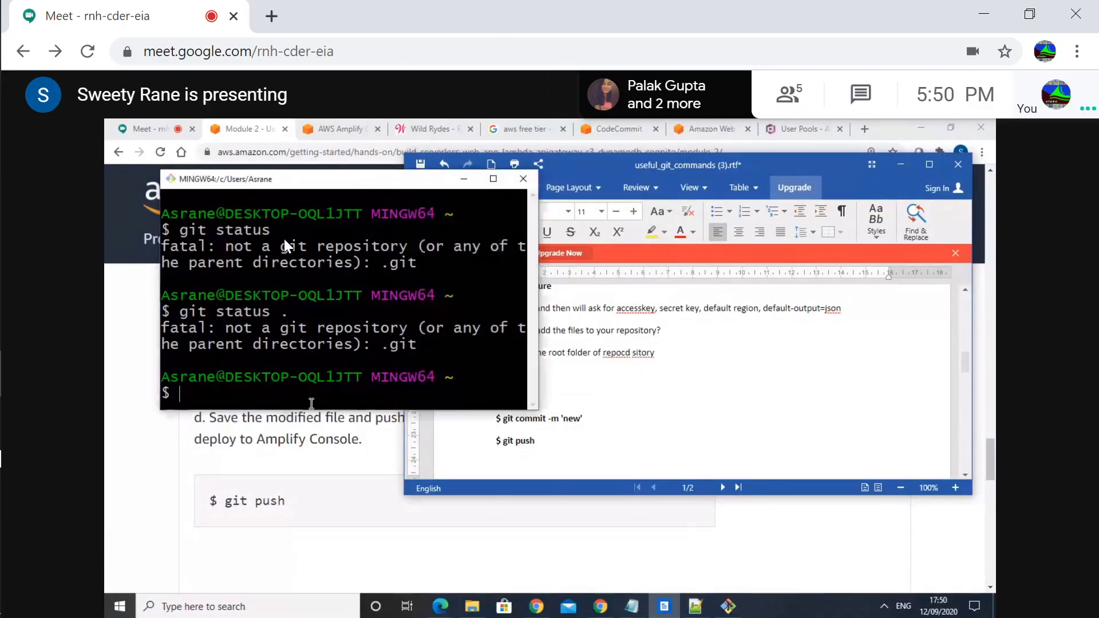
{"action": "type", "text": "cd wildry"}
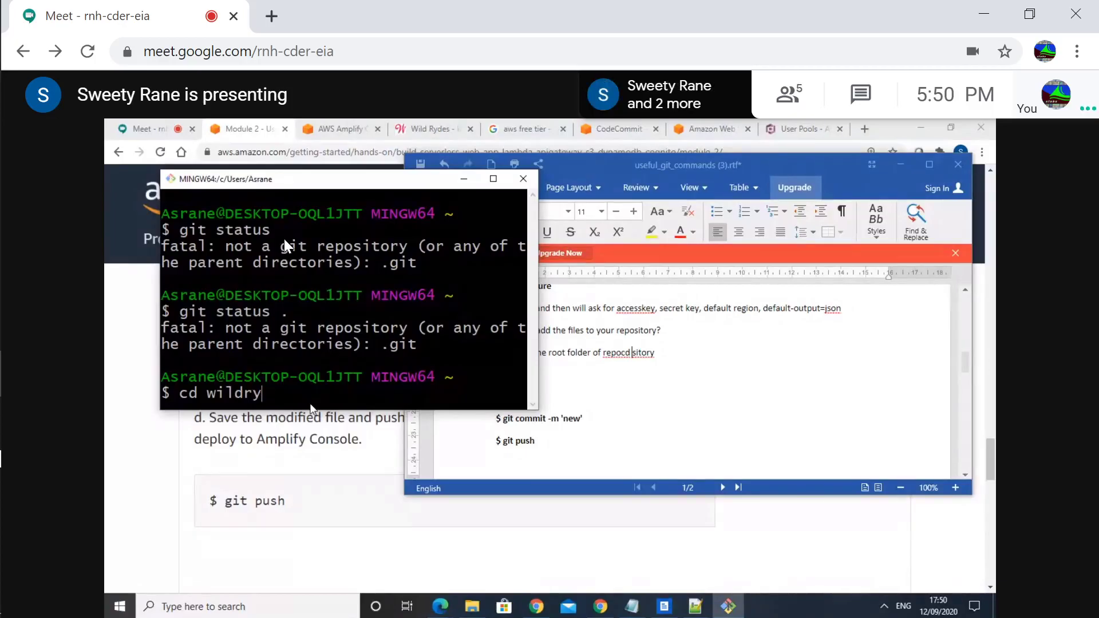
{"action": "key", "text": "BackSpace"}
{"action": "key", "text": "BackSpace"}
{"action": "key", "text": "BackSpace"}
{"action": "key", "text": "BackSpace"}
{"action": "key", "text": "BackSpace"}
{"action": "key", "text": "BackSpace"}
{"action": "key", "text": "BackSpace"}
{"action": "key", "text": "BackSpace"}
{"action": "key", "text": "BackSpace"}
List the contents of the home directory by running "ls" in Git Bash.
{"action": "type", "text": "ld"}
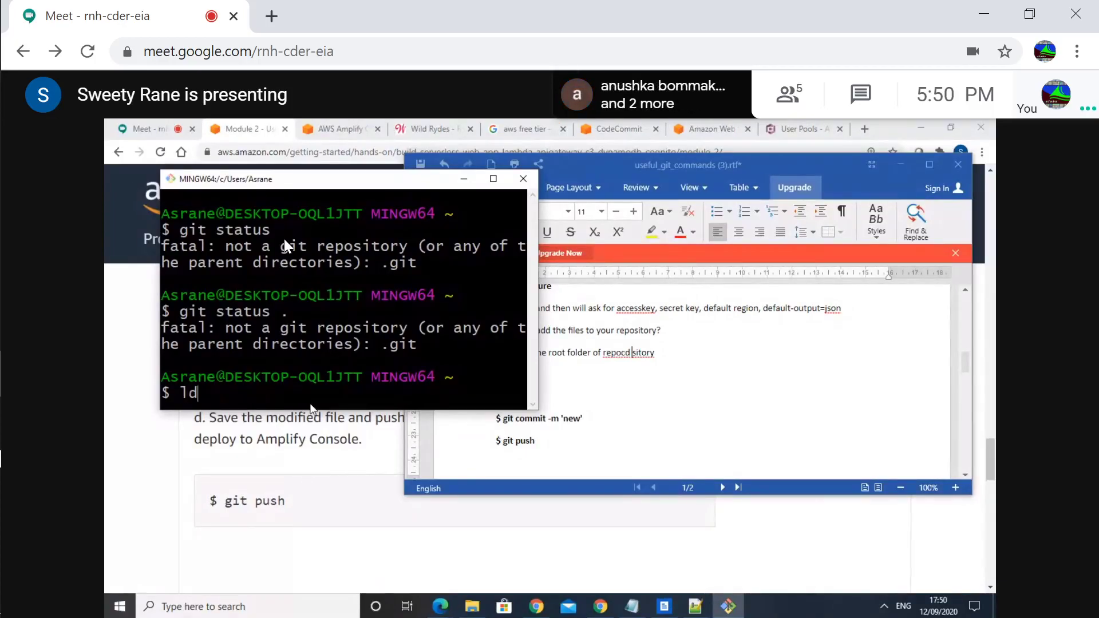
{"action": "key", "text": "BackSpace"}
{"action": "type", "text": "s"}
{"action": "key", "text": "Return"}
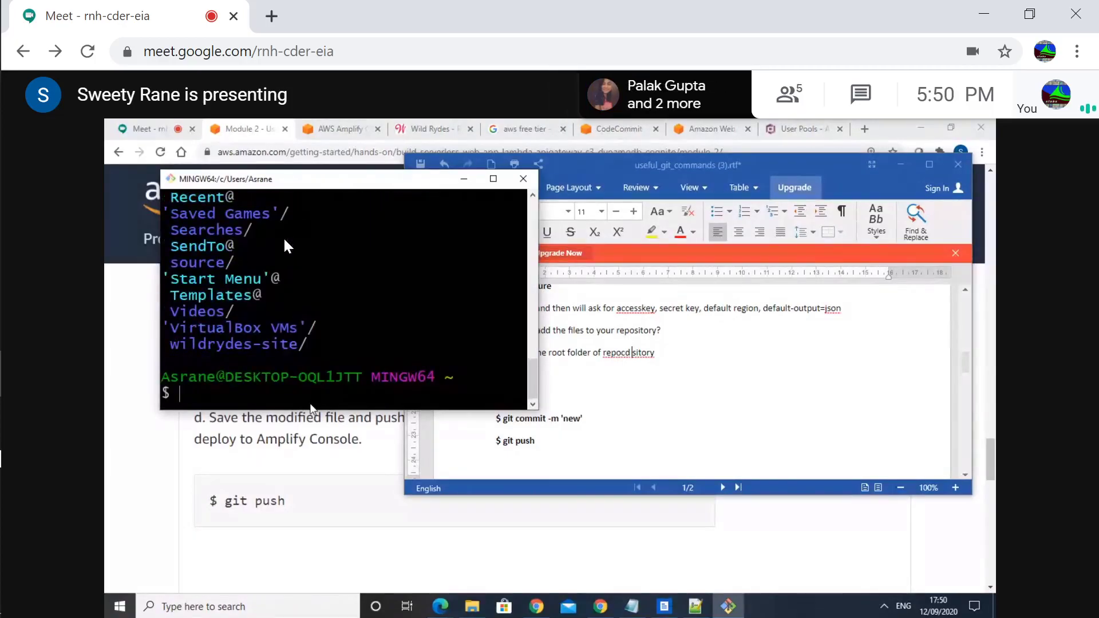
Try to enter the project folder by running "wildrydes-site" on its own in the terminal.
{"action": "type", "text": "wildrydes"}
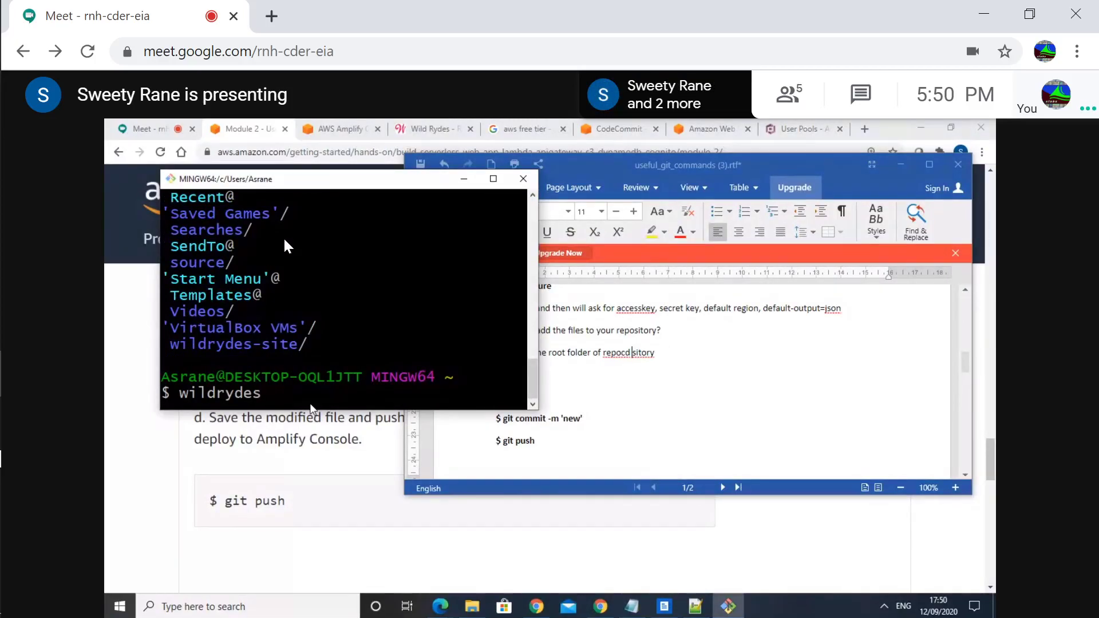
{"action": "type", "text": "-site"}
{"action": "key", "text": "Return"}
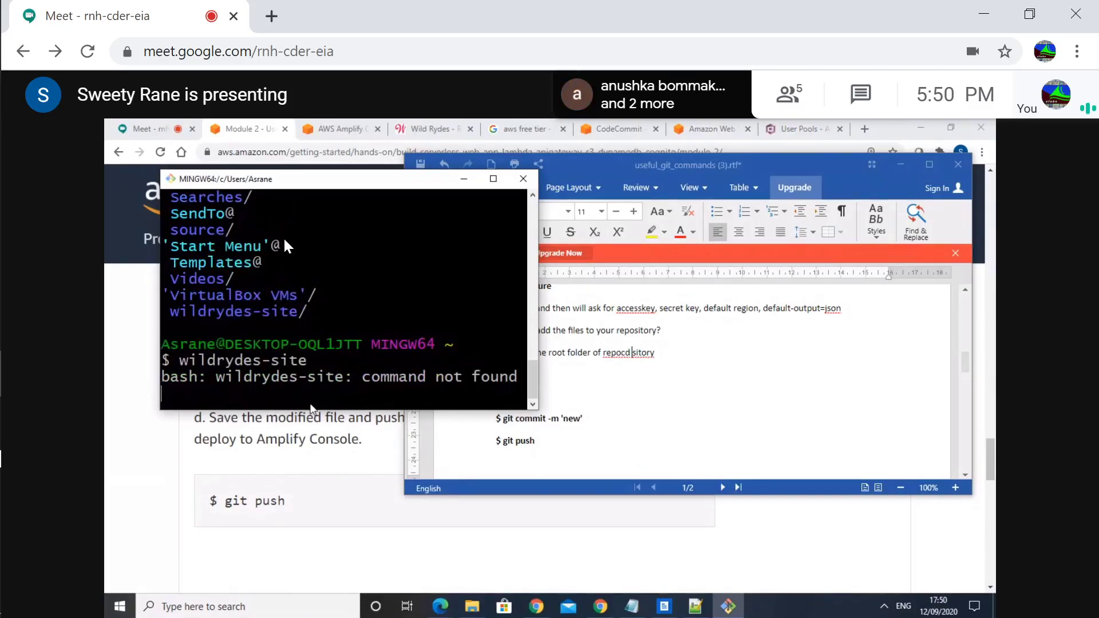
Change into the repository's root folder by running "cd wildrydes-site".
{"action": "type", "text": "cd "}
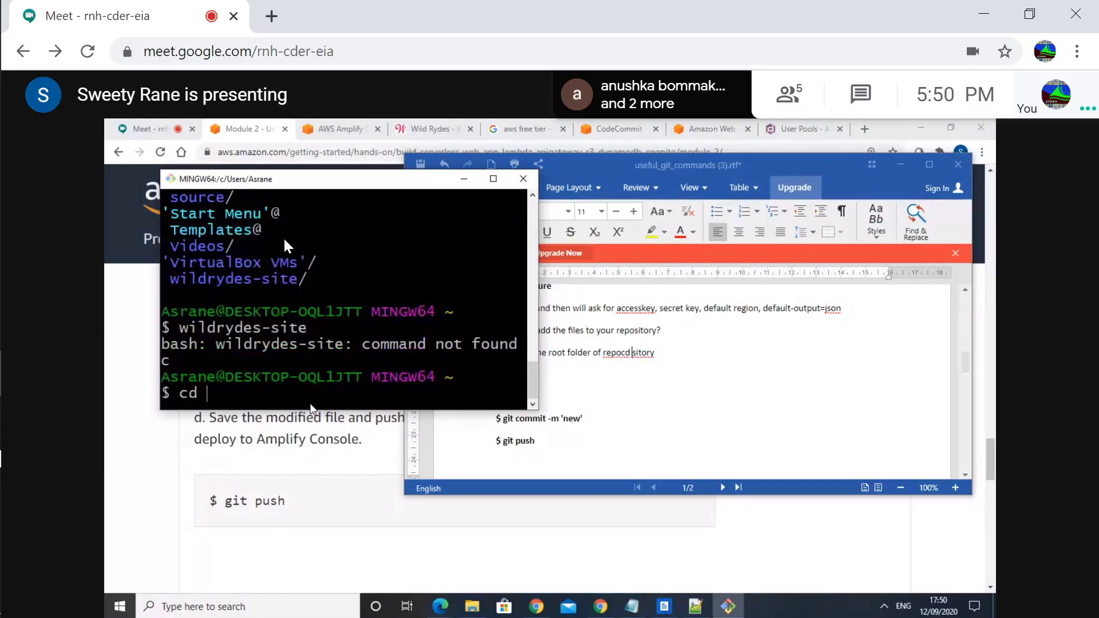
{"action": "type", "text": "wild"}
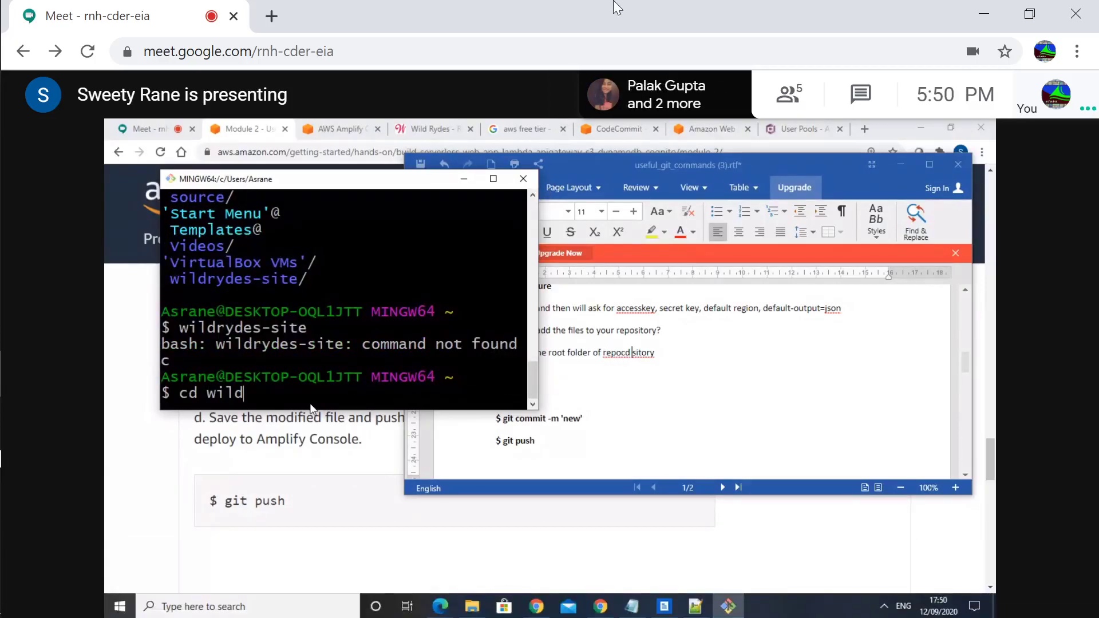
{"action": "type", "text": "rydes"}
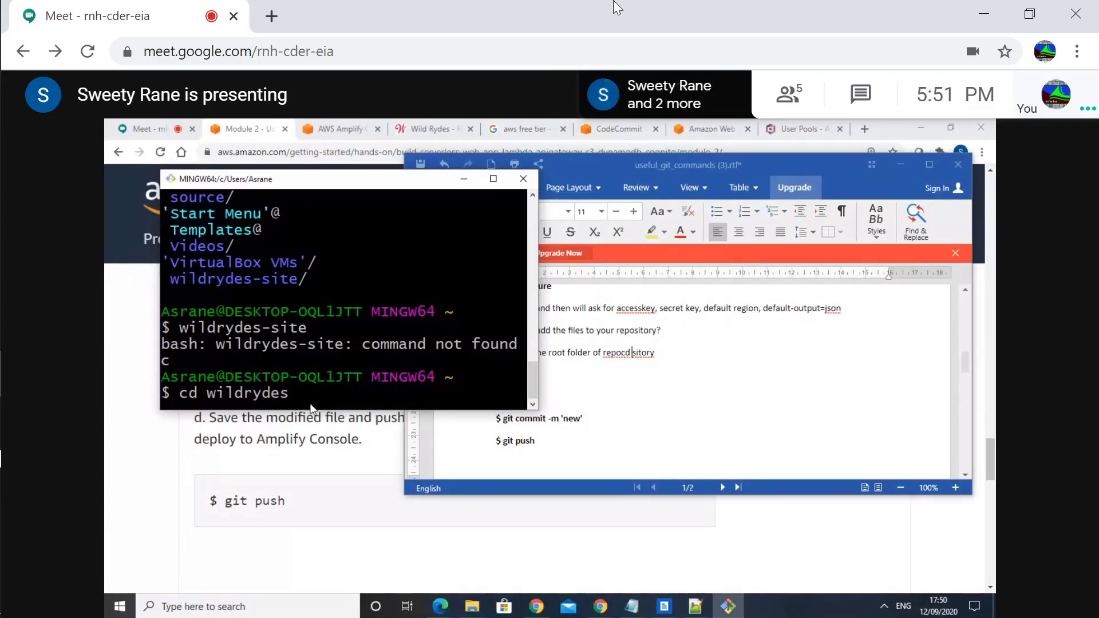
{"action": "type", "text": "-site"}
{"action": "key", "text": "Return"}
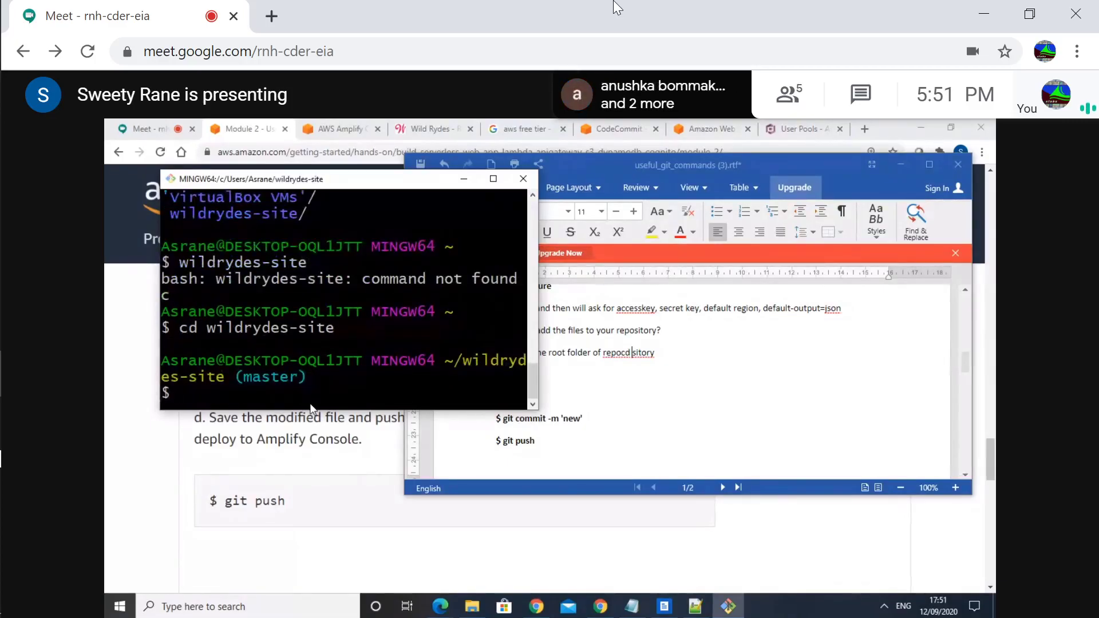
Check the repository for uncommitted changes by running "git status .".
{"action": "type", "text": "git status"}
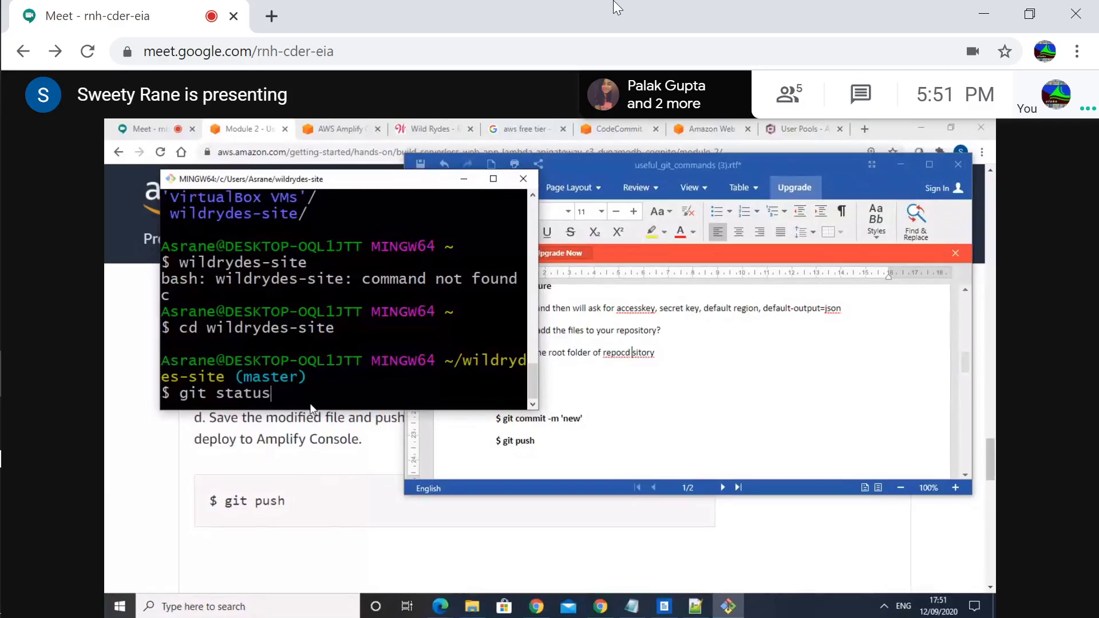
{"action": "type", "text": " ."}
{"action": "key", "text": "Return"}
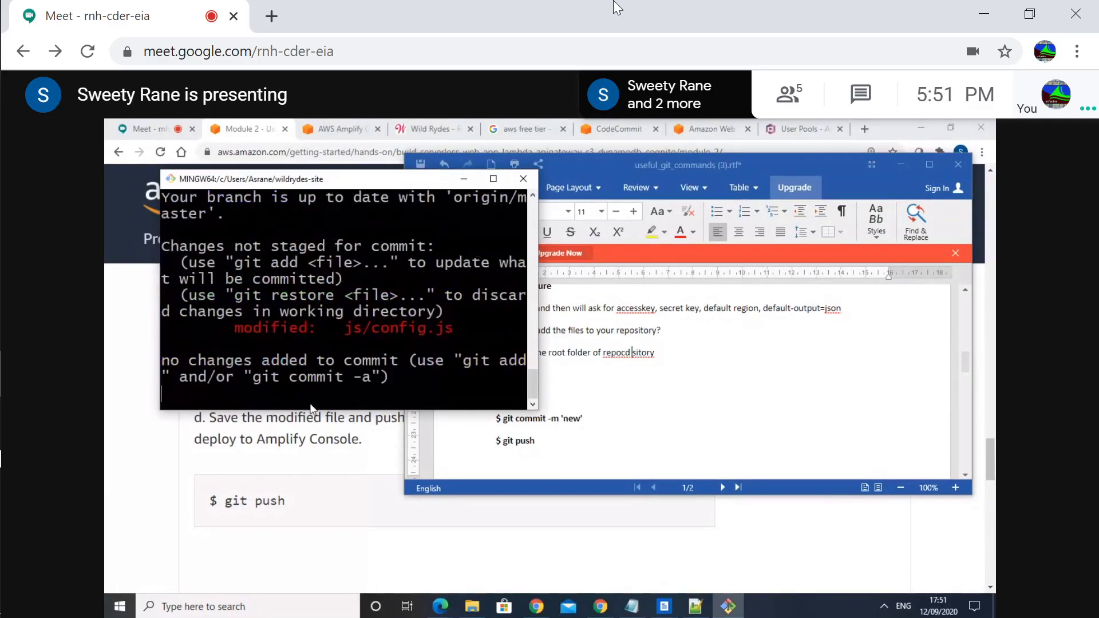
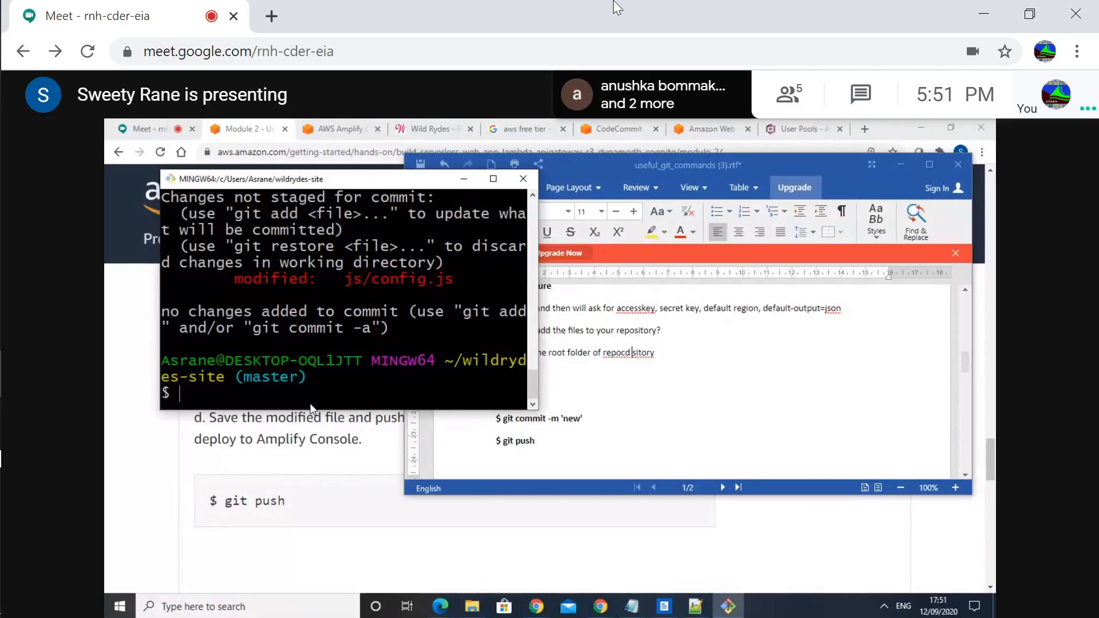
Stage all changes in the wildrydes-site repository by running "git add .".
{"action": "type", "text": "git add "}
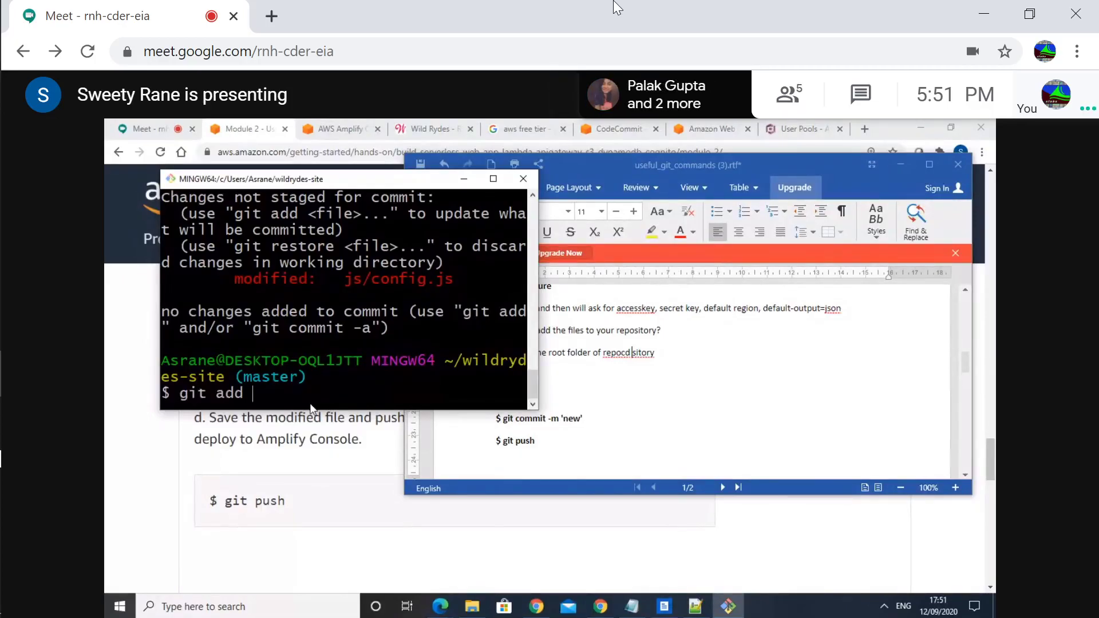
{"action": "type", "text": "."}
{"action": "key", "text": "Return"}
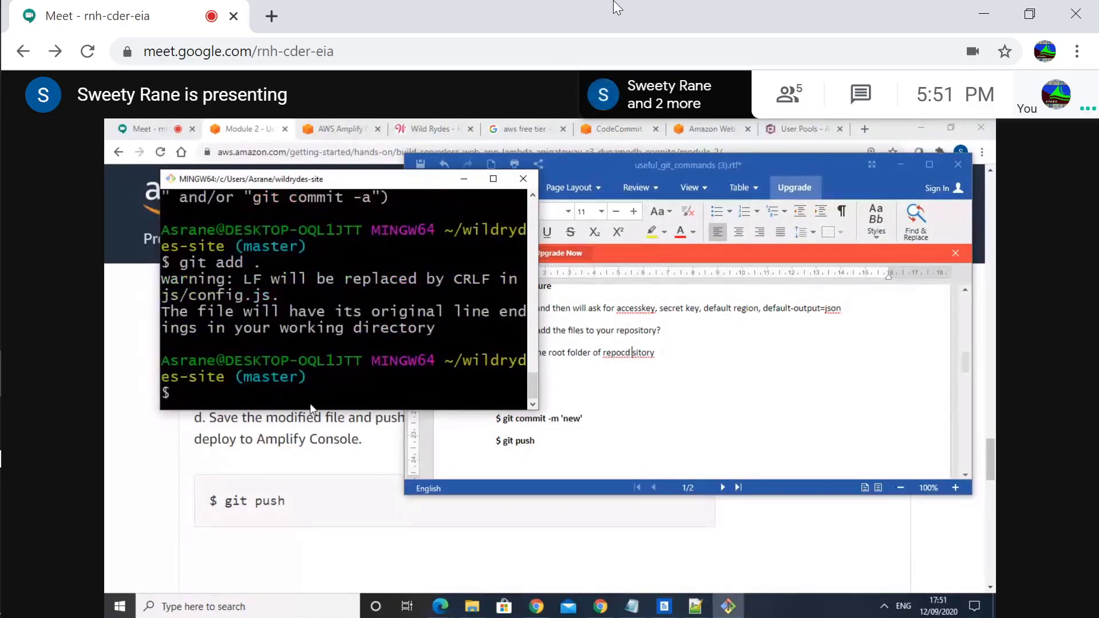
Start a "git commit -m" command with a quoted message for the staged changes, and return to the git commands document.
{"action": "type", "text": "git commit"}
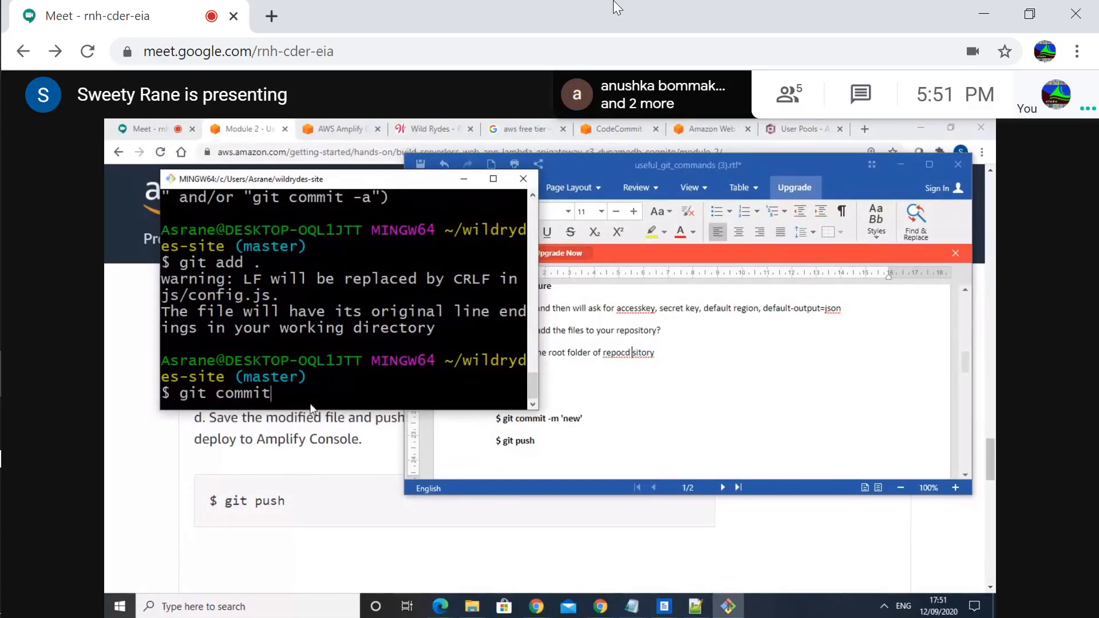
{"action": "type", "text": " -m '"}
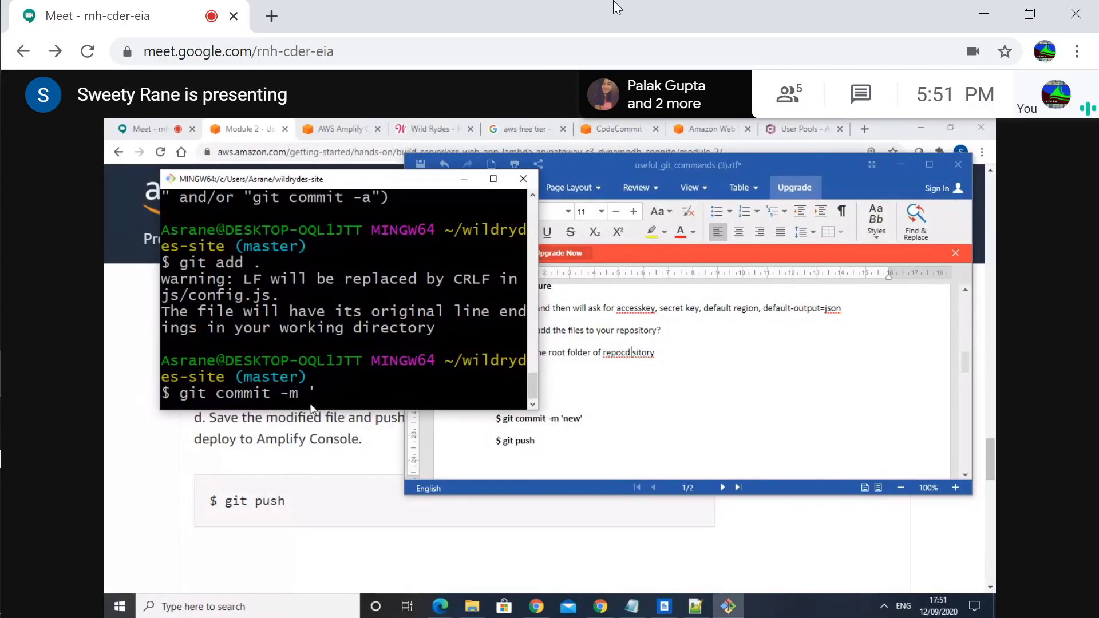
{"action": "type", "text": "n"}
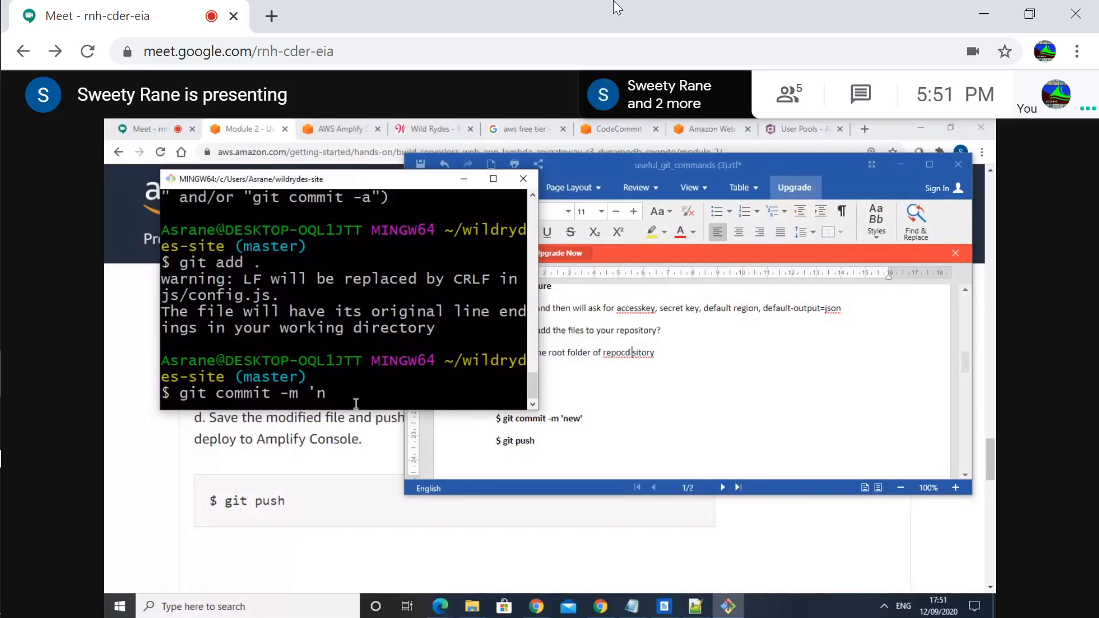
{"action": "left_click", "coordinate": [652, 418]}
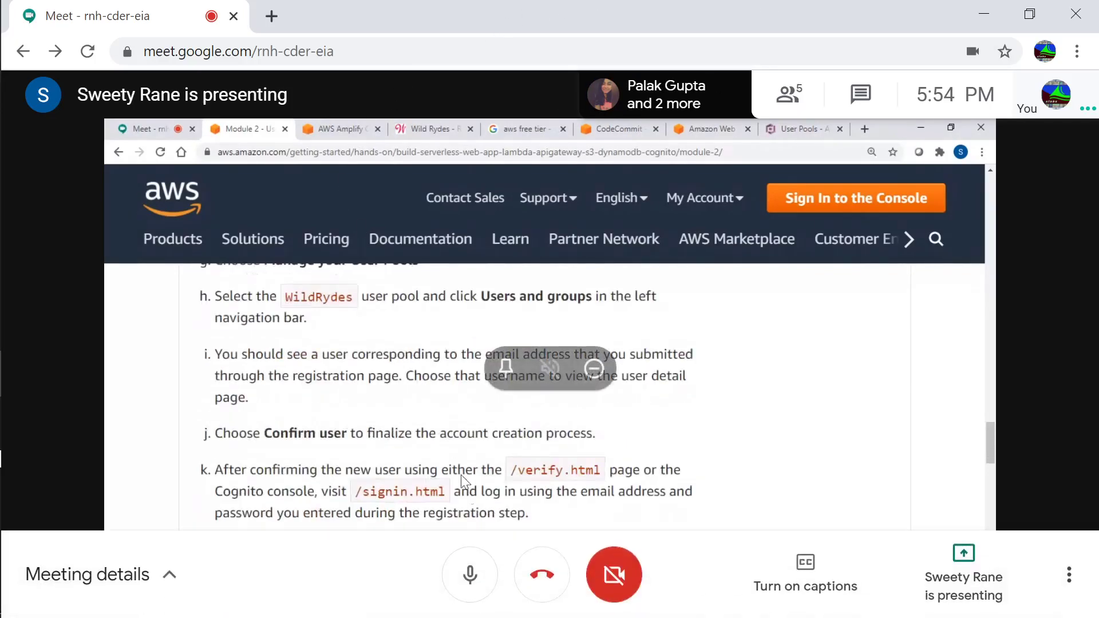
Mute the meeting microphone and turn it back on.
{"action": "left_click", "coordinate": [470, 576]}
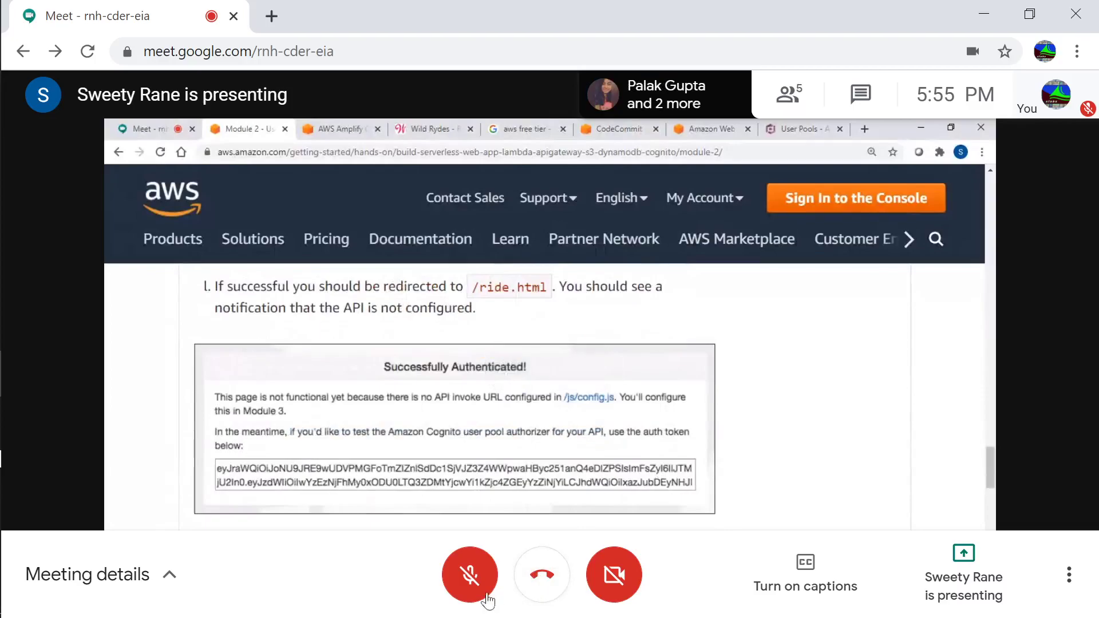
{"action": "left_click", "coordinate": [488, 579]}
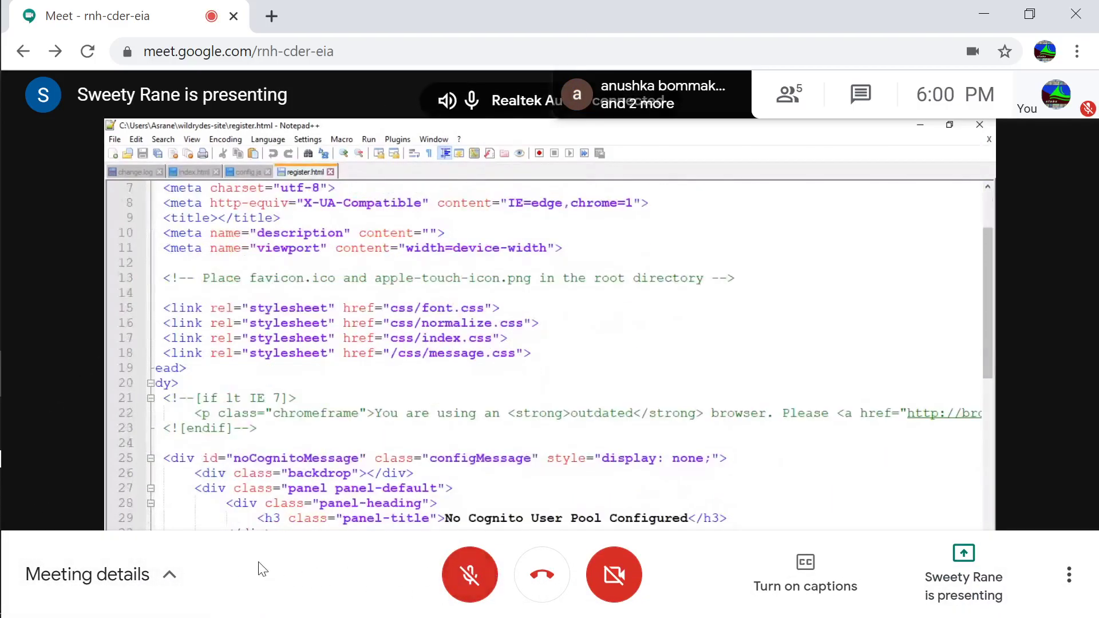
{"action": "left_click", "coordinate": [471, 575]}
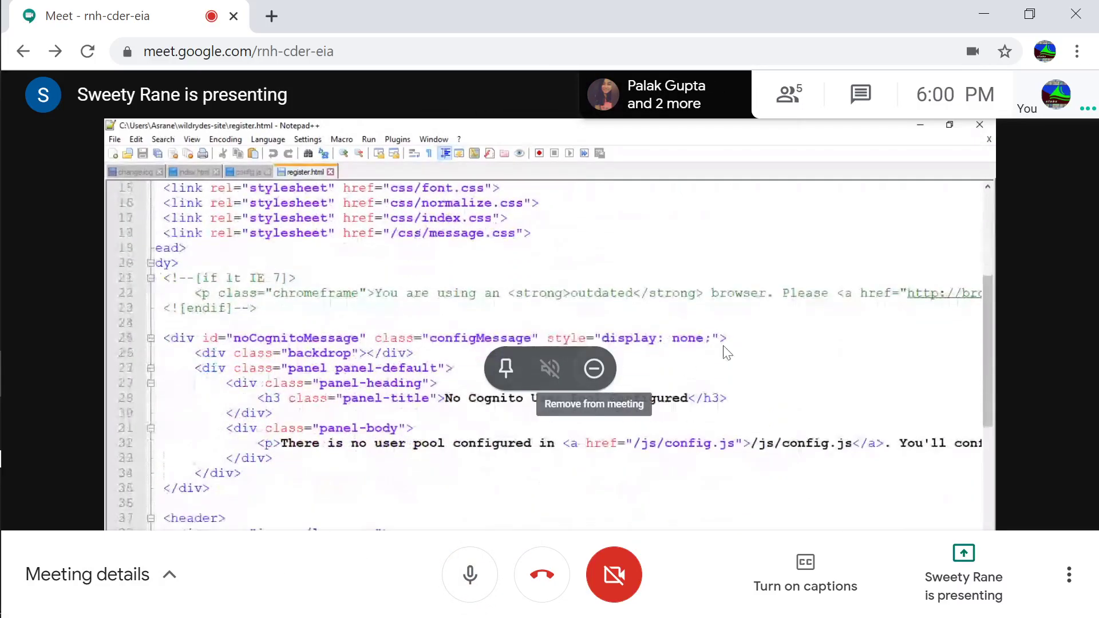
Set the system speaker volume to 77 and close the volume control.
{"action": "mouse_move", "coordinate": [1, 405]}
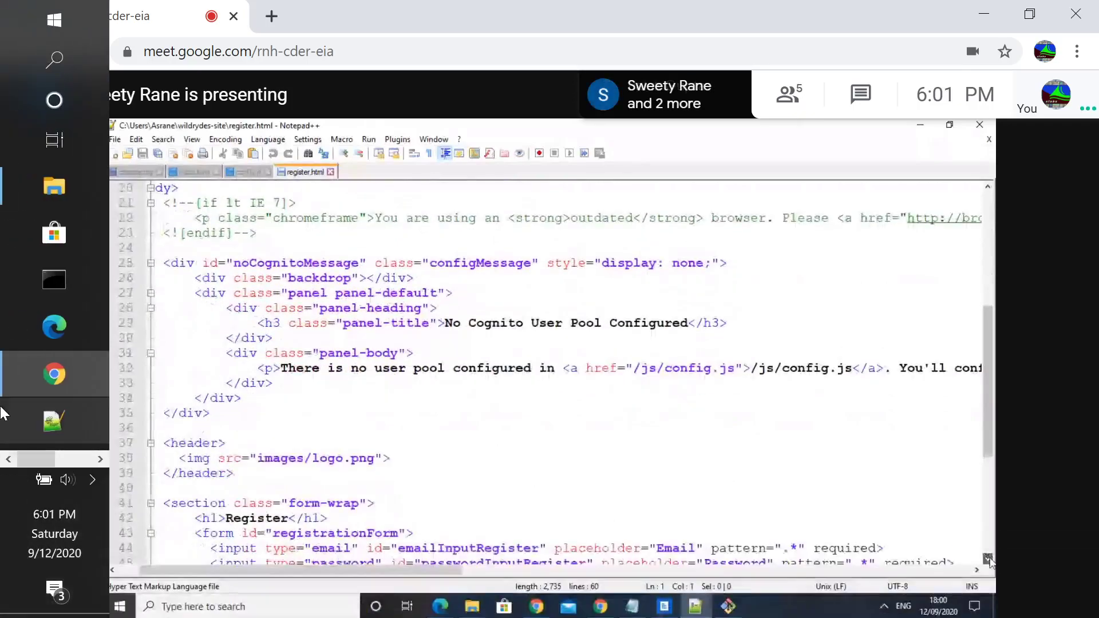
{"action": "left_click", "coordinate": [67, 481]}
{"action": "left_click", "coordinate": [306, 584]}
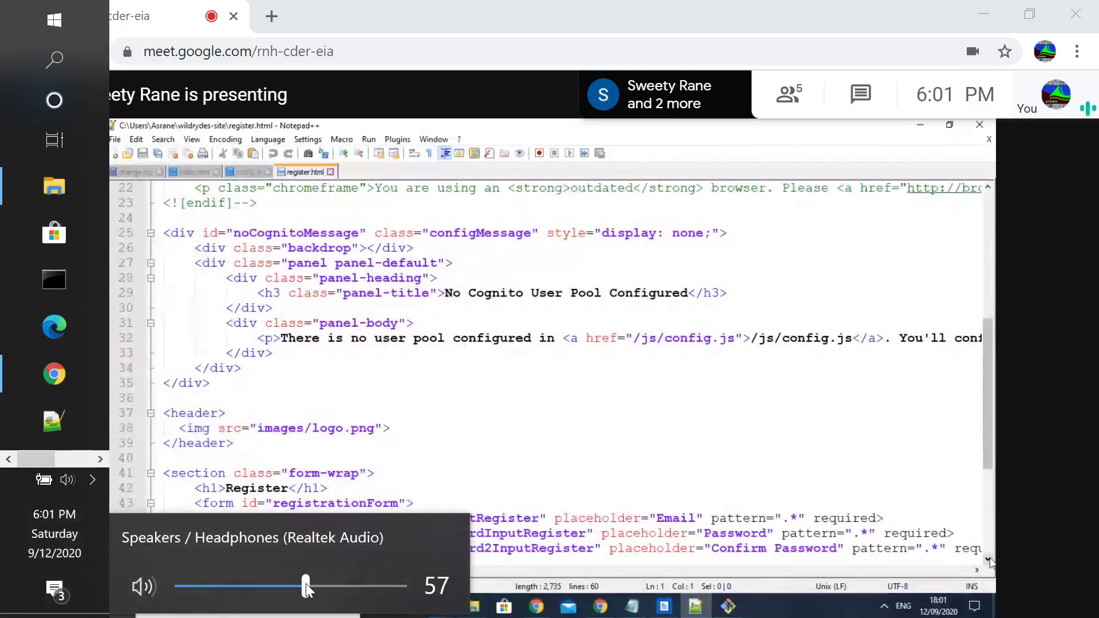
{"action": "left_click", "coordinate": [351, 587]}
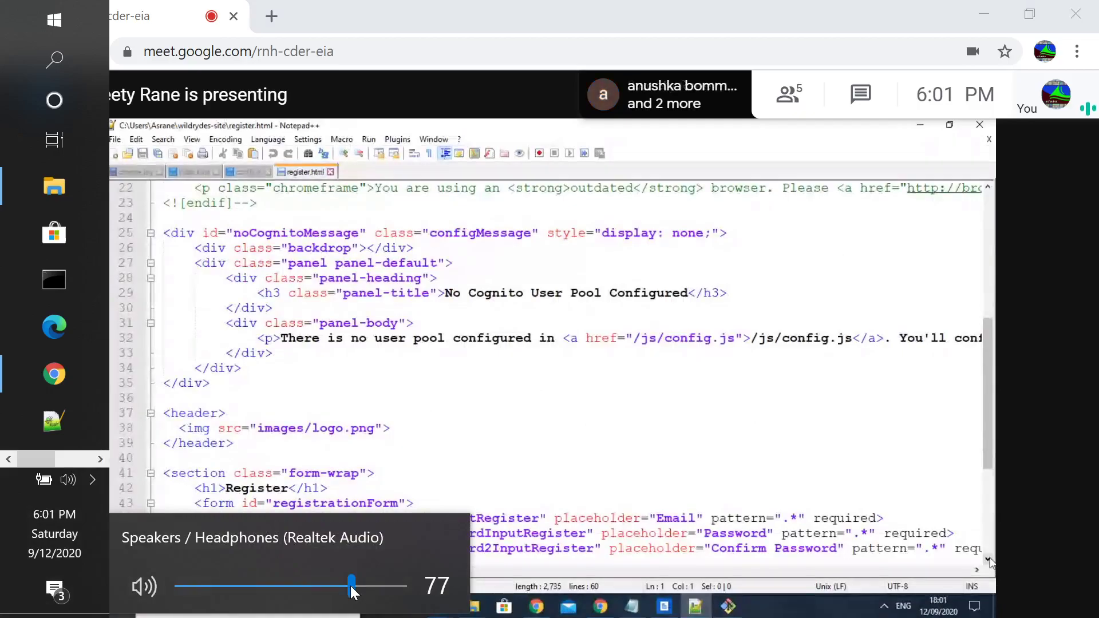
{"action": "left_click", "coordinate": [440, 24]}
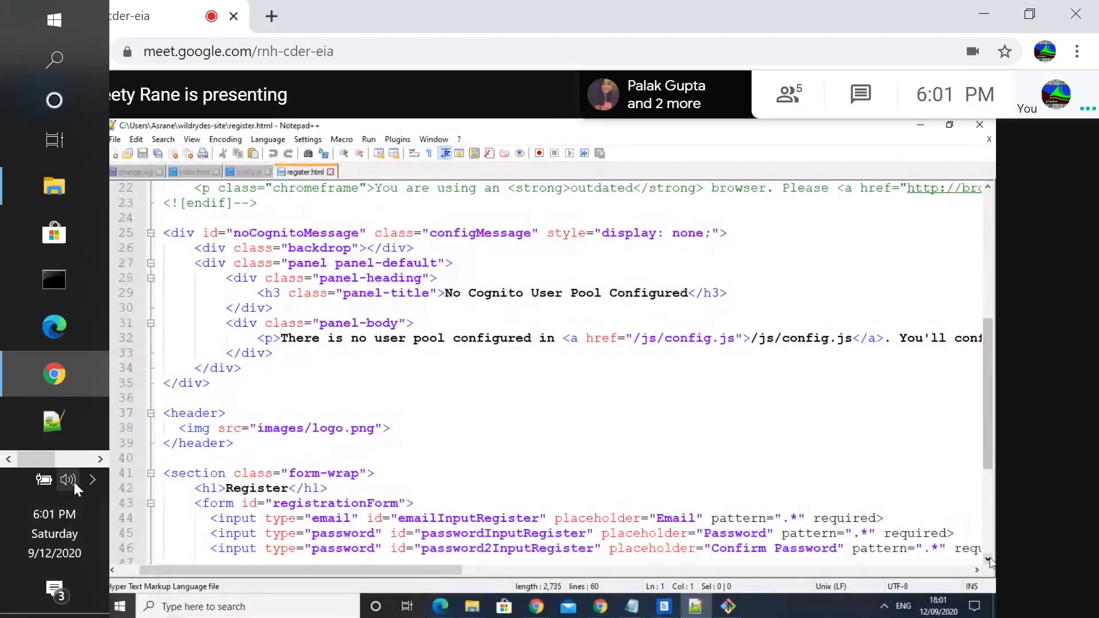
Lower the system speaker volume to 34 and return to the meeting.
{"action": "left_click", "coordinate": [73, 482]}
{"action": "left_click", "coordinate": [306, 588]}
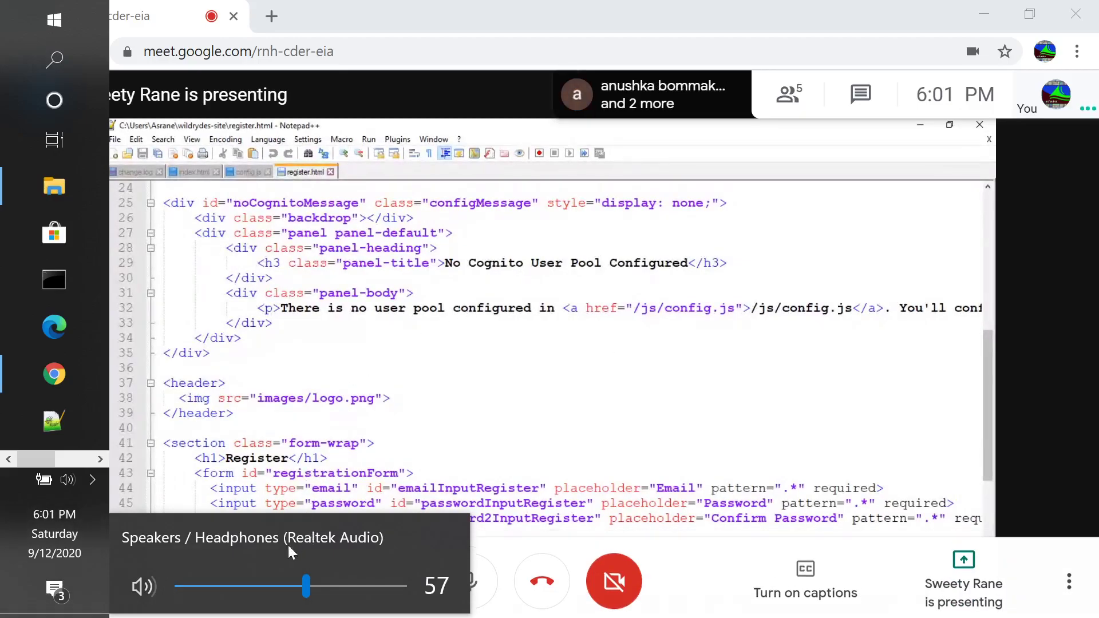
{"action": "left_click", "coordinate": [256, 585]}
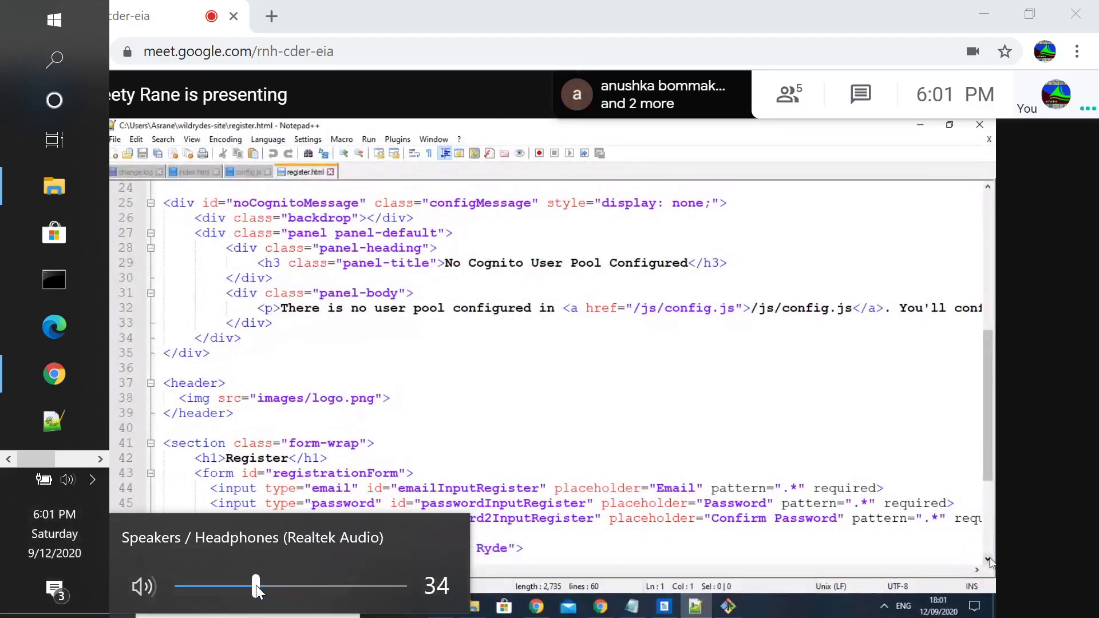
{"action": "left_click", "coordinate": [472, 424]}
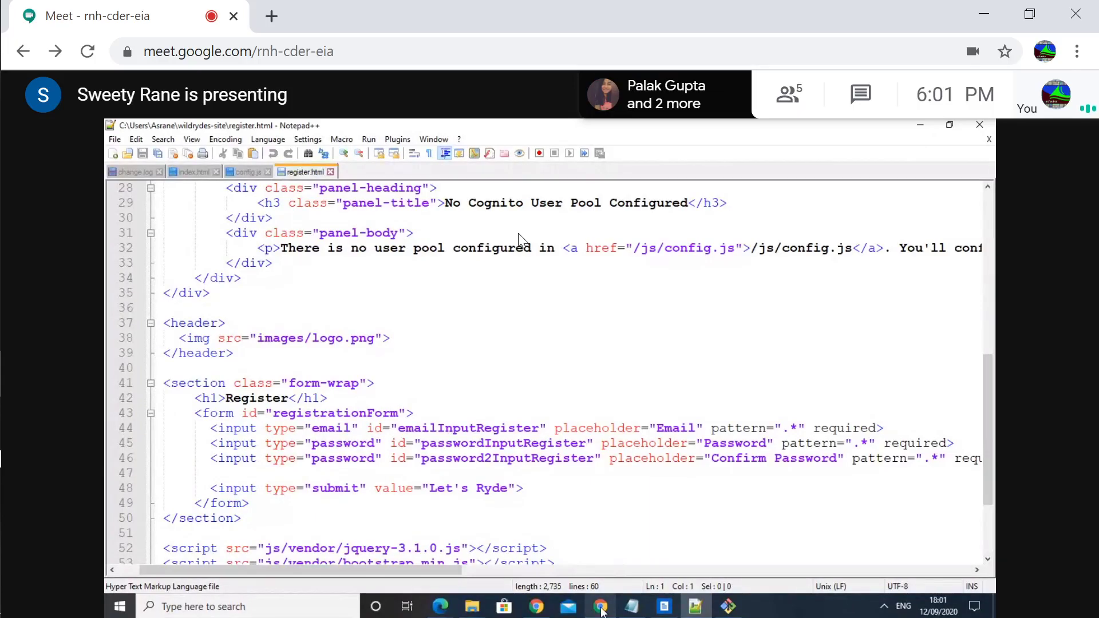
Switch from the register.html code in Notepad++ to Chrome and bring up the Module 2 tutorial page.
{"action": "left_click", "coordinate": [601, 612]}
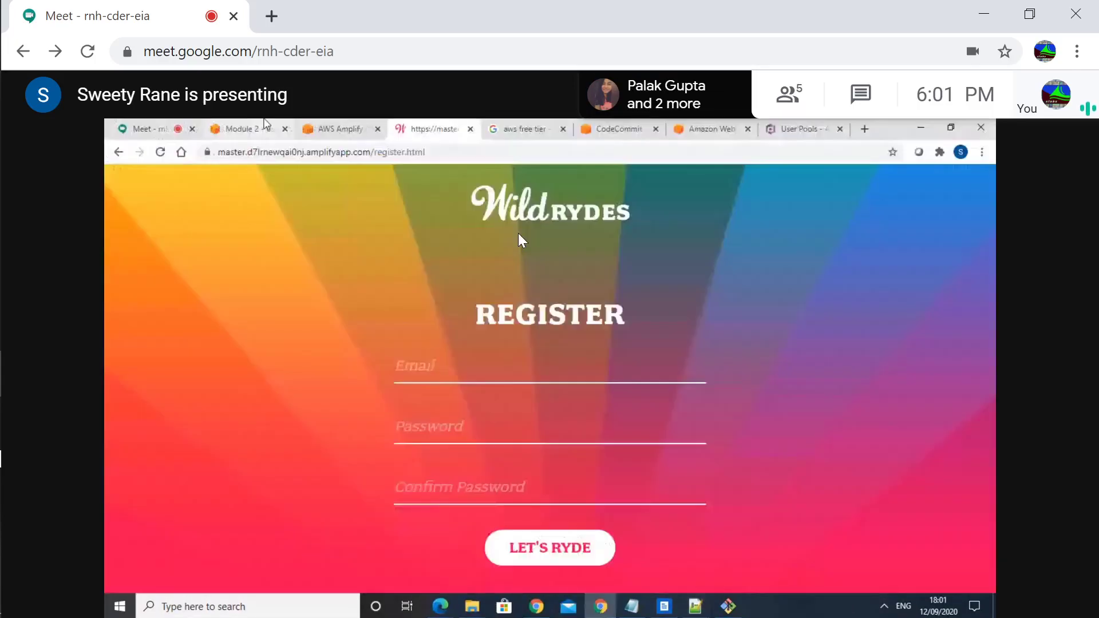
{"action": "left_click", "coordinate": [247, 128]}
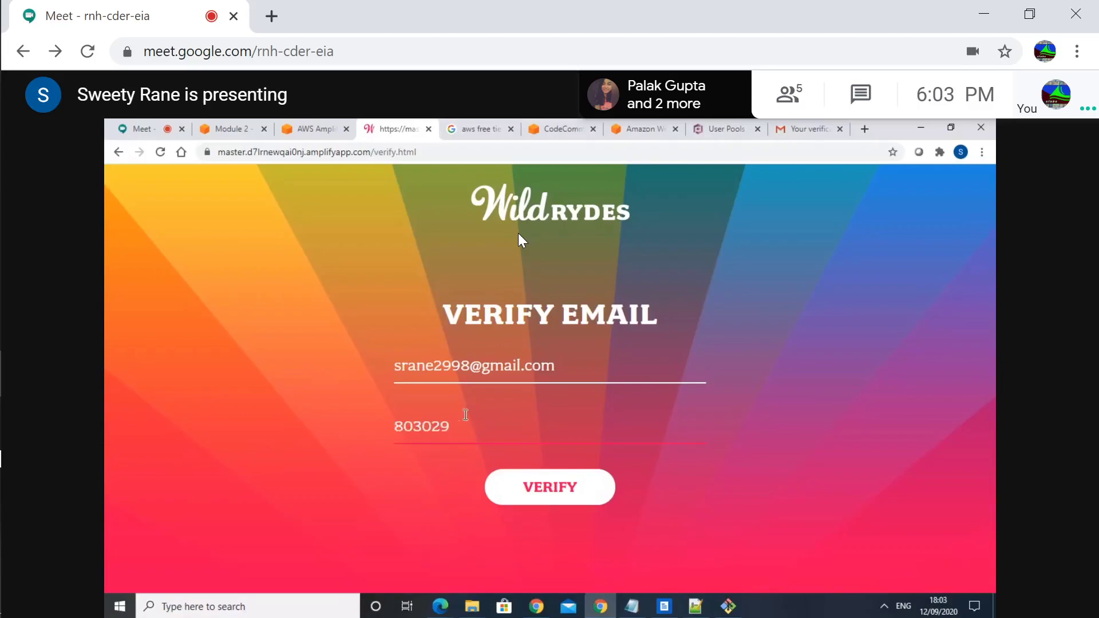
Submit the filled-in email verification form on the Wild Rydes site.
{"action": "left_click", "coordinate": [527, 486]}
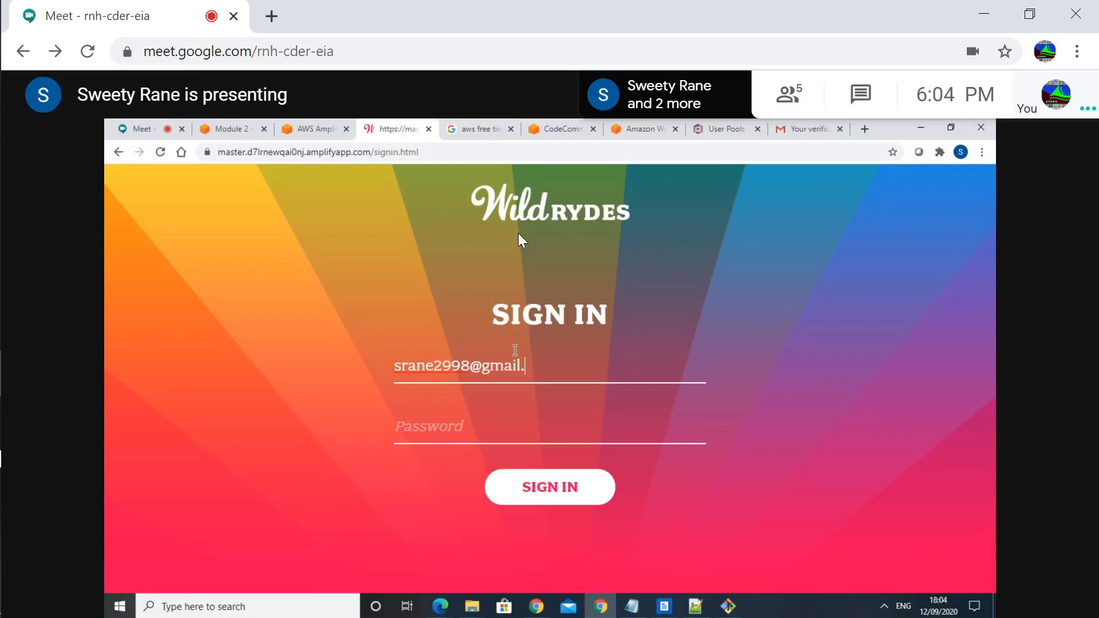
Check the meeting's participant list and close it again.
{"action": "left_click", "coordinate": [794, 96]}
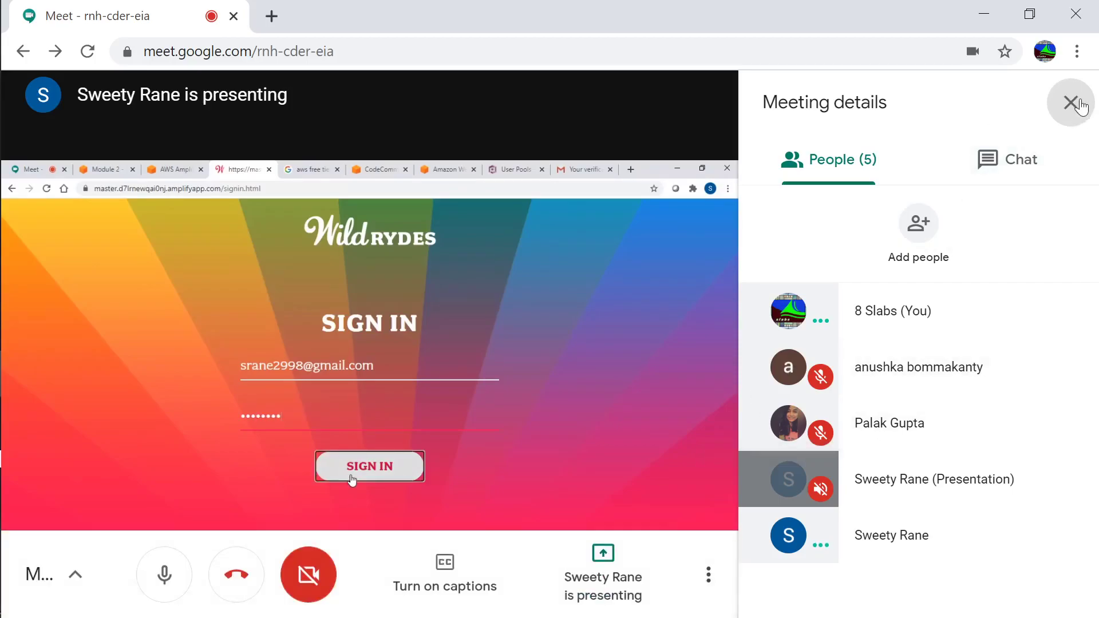
{"action": "left_click", "coordinate": [1073, 102]}
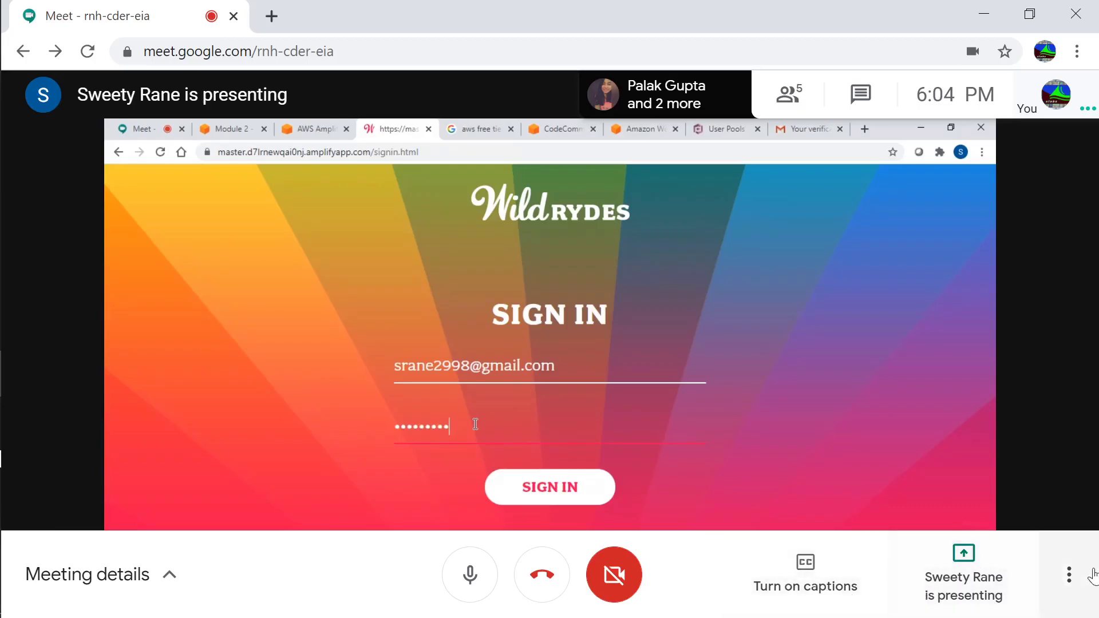
Check the microphone and speaker devices in the meeting's audio settings and close the settings again.
{"action": "left_click", "coordinate": [1064, 580]}
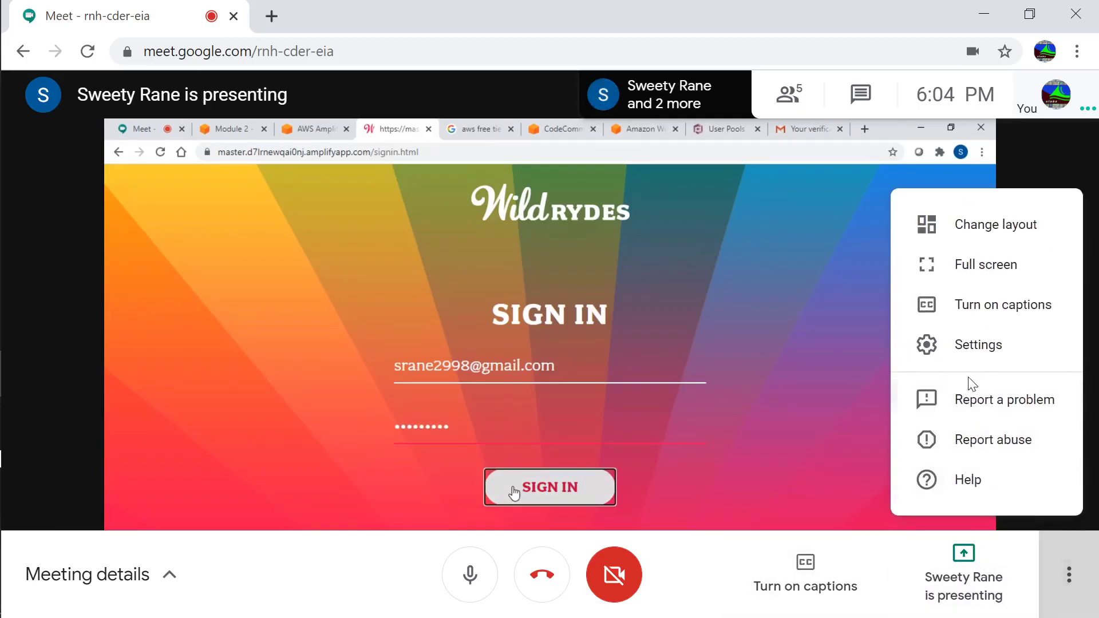
{"action": "left_click", "coordinate": [996, 351]}
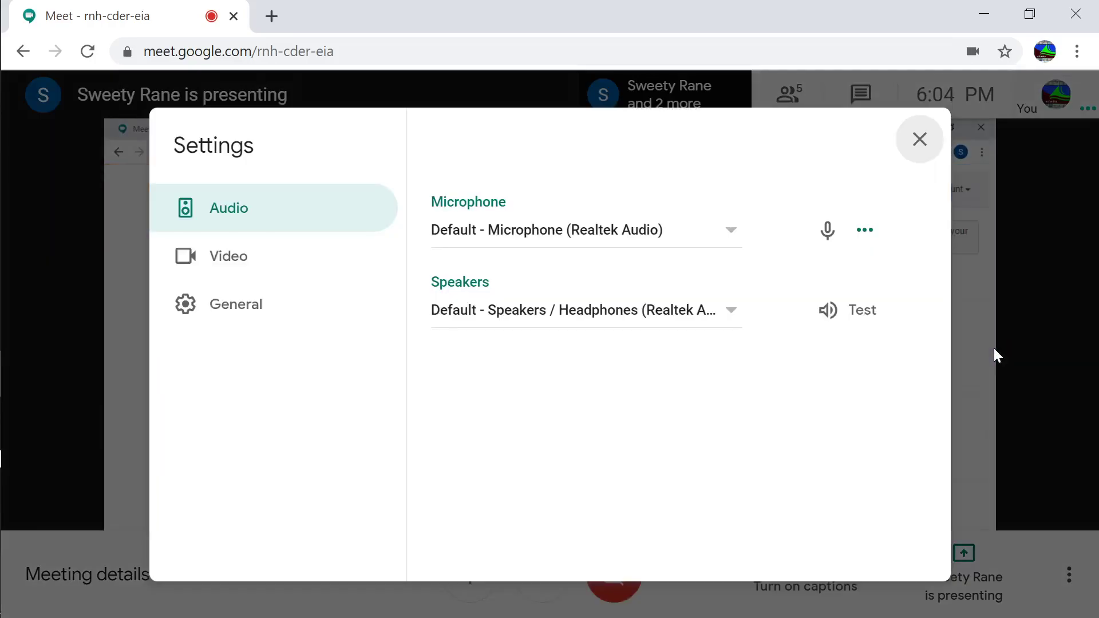
{"action": "left_click", "coordinate": [920, 139]}
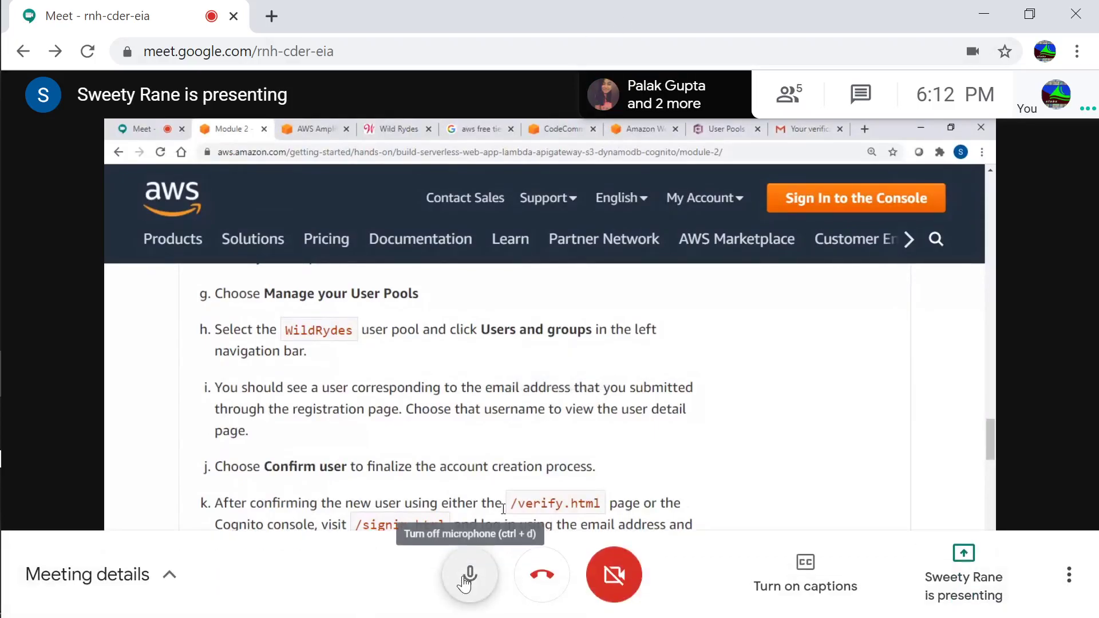
Mute the meeting microphone and unmute it again.
{"action": "left_click", "coordinate": [465, 578]}
{"action": "left_click", "coordinate": [464, 578]}
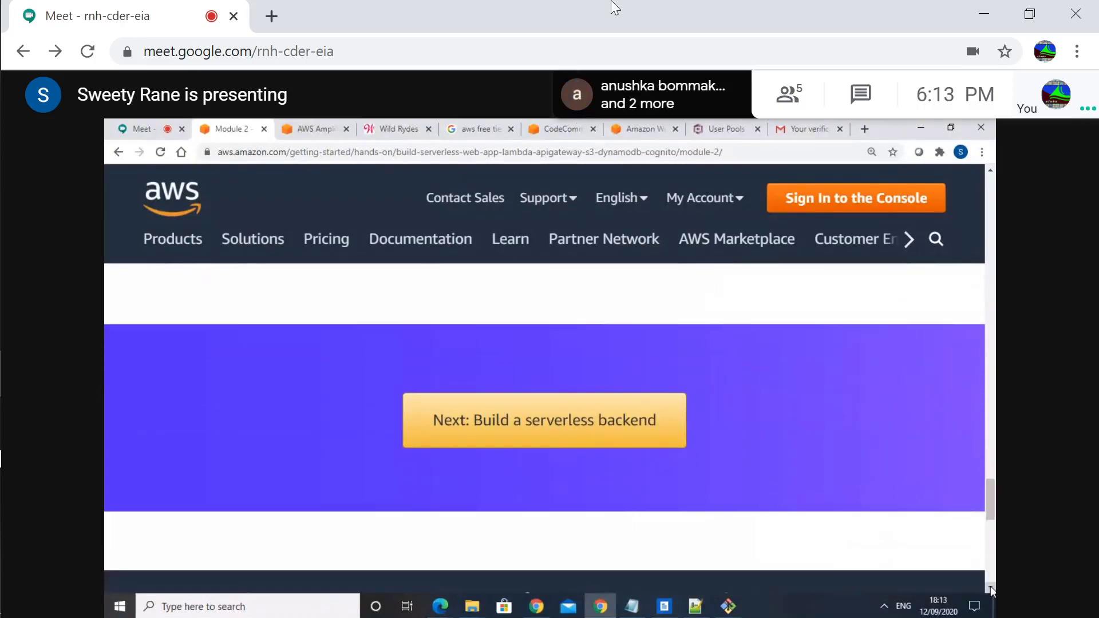
Switch from the meeting to the OBS Studio recording window.
{"action": "mouse_move", "coordinate": [552, 309]}
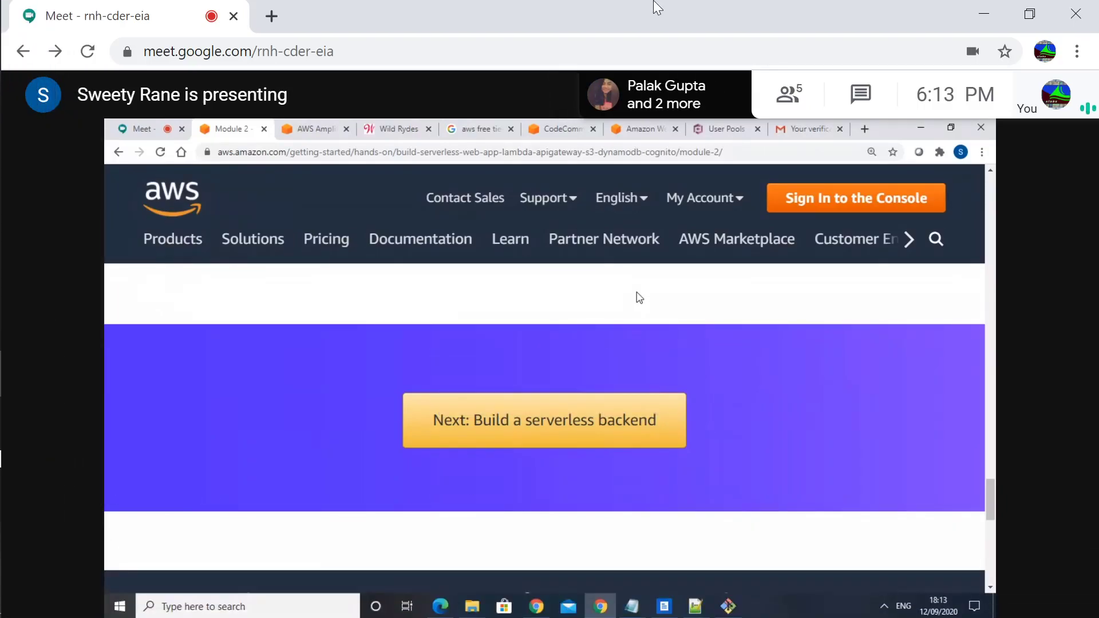
{"action": "mouse_move", "coordinate": [555, 275]}
{"action": "mouse_move", "coordinate": [502, 449]}
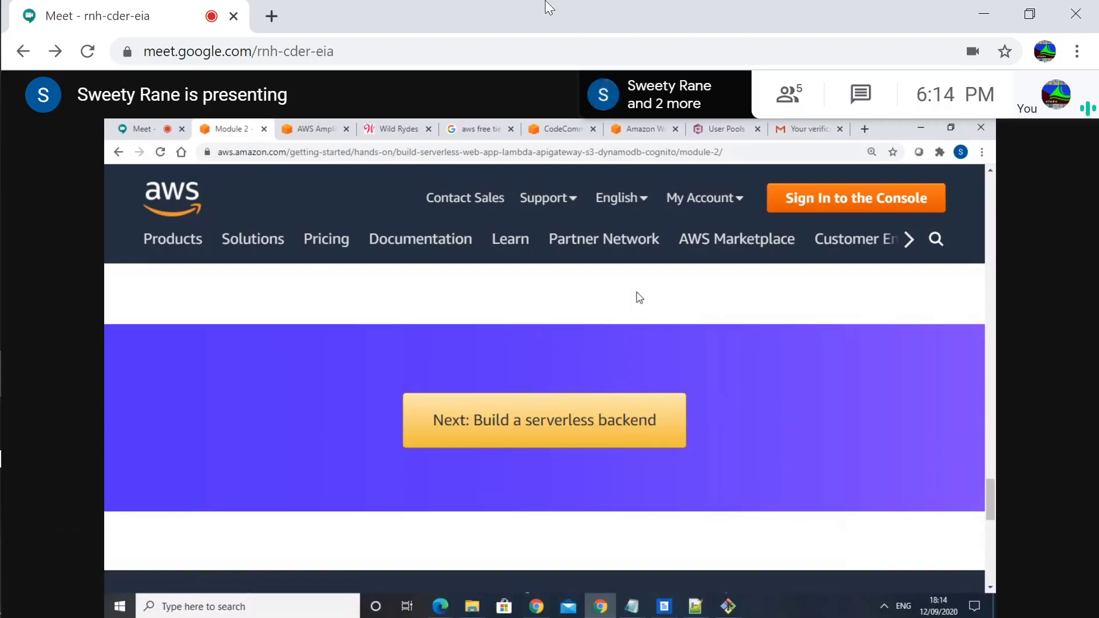
{"action": "key", "text": "alt+Tab"}
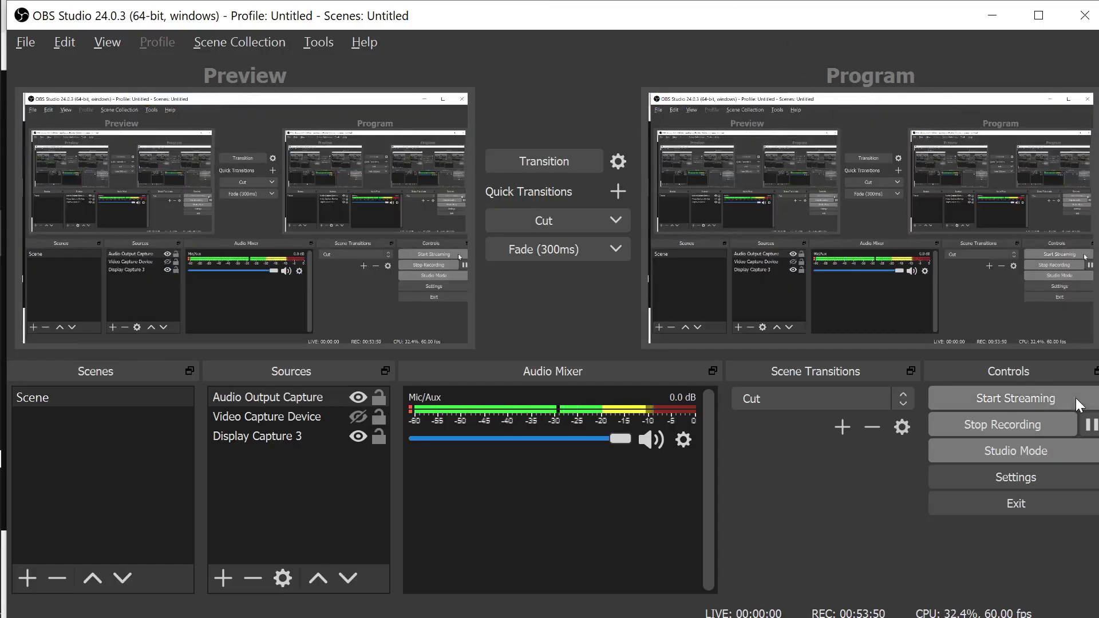